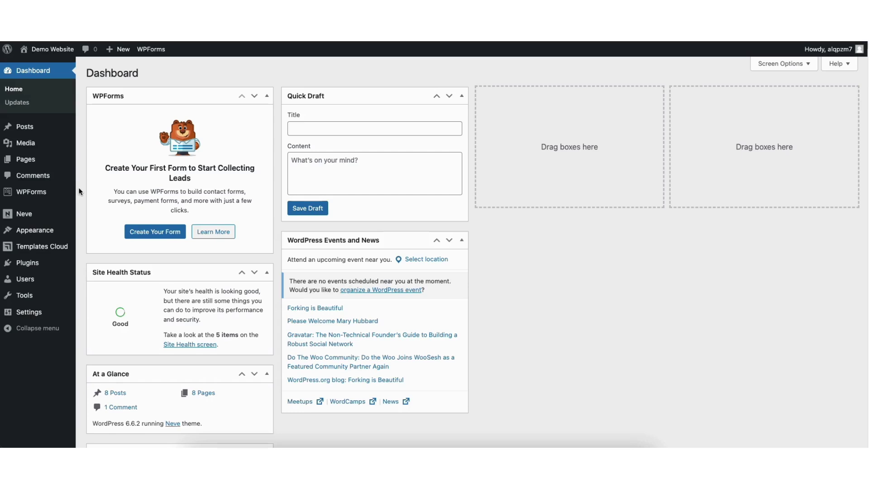
# Go to the Add Plugins page from the Plugins menu in the admin sidebar.
pyautogui.moveTo(26, 267)
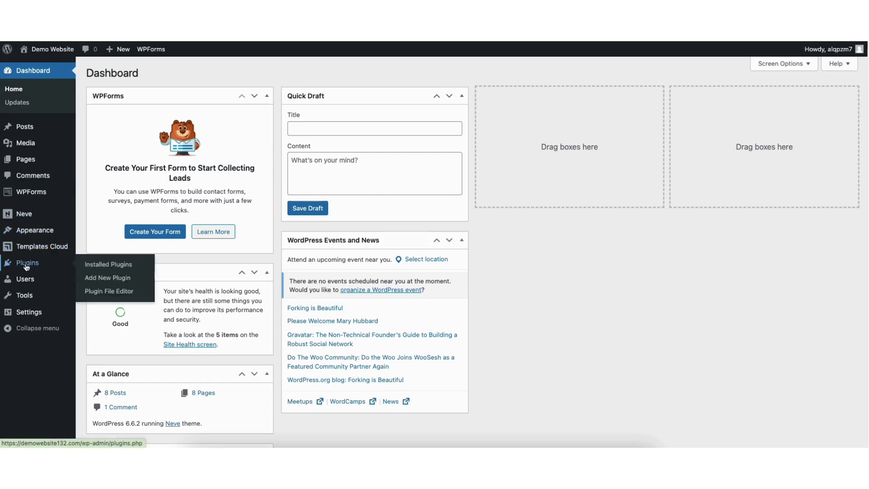
pyautogui.click(113, 281)
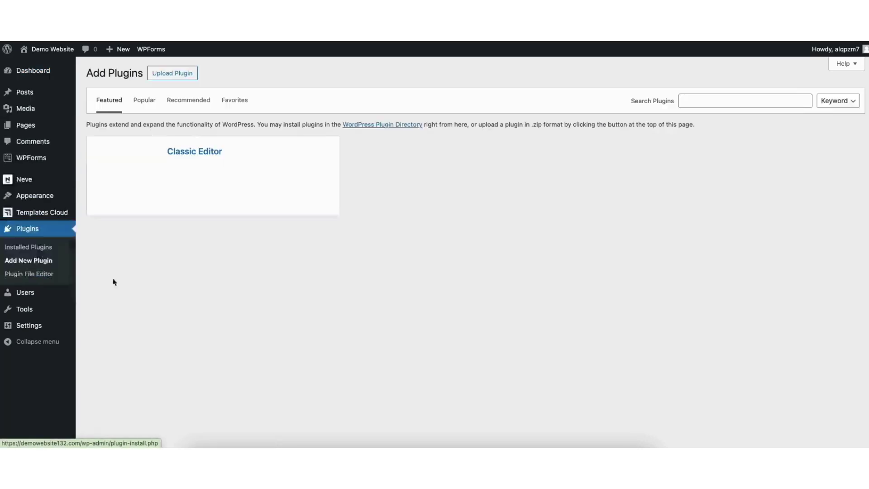
# Search for 'five star', then install and activate Five Star Restaurant Menu and Food Ordering.
pyautogui.click(692, 98)
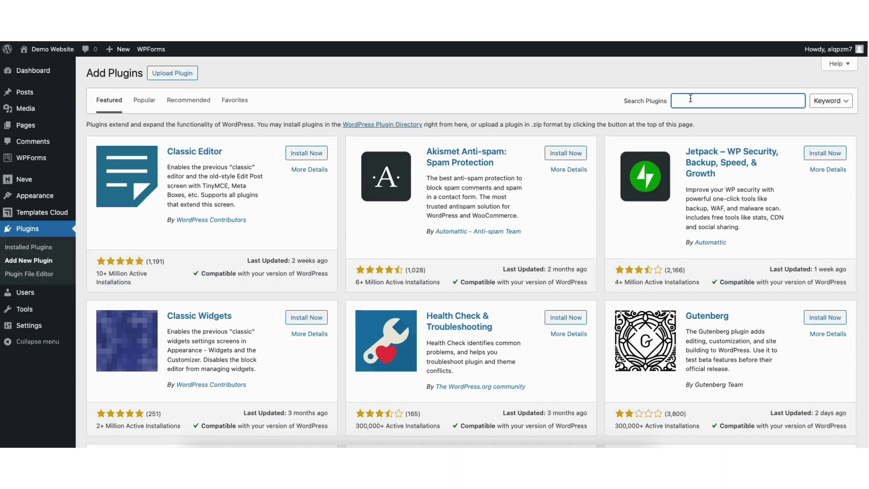
pyautogui.write('five star')
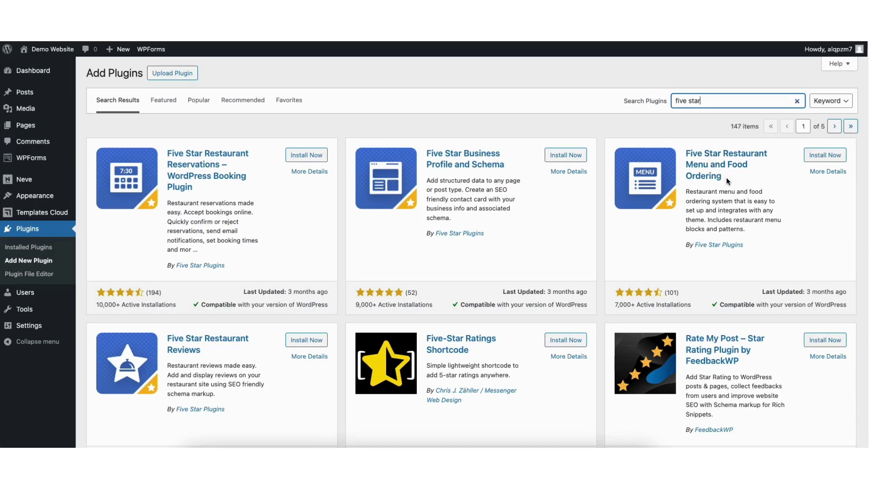
pyautogui.click(824, 155)
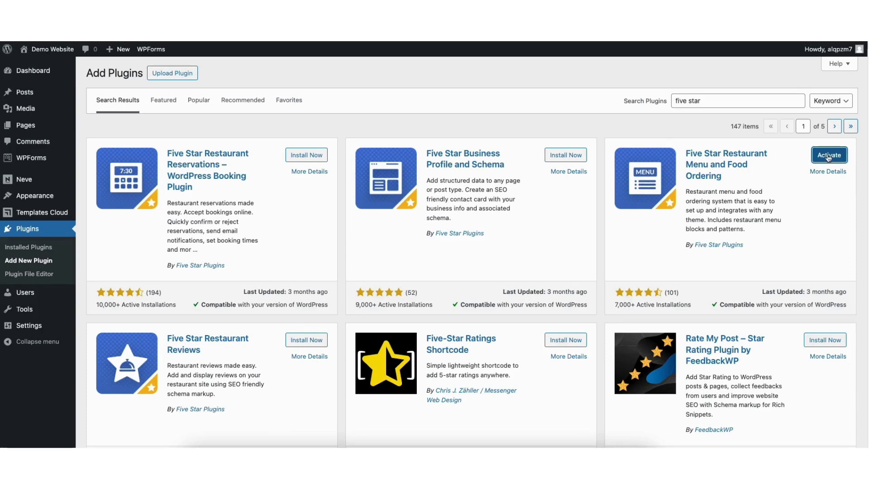
pyautogui.click(829, 155)
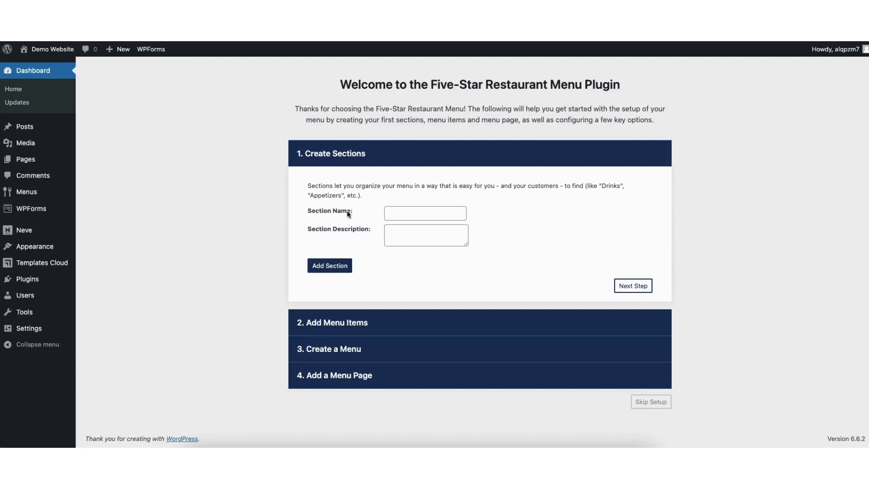
# Add the Appetizers menu section with its pasted description.
pyautogui.click(402, 213)
pyautogui.write('Appetizers')
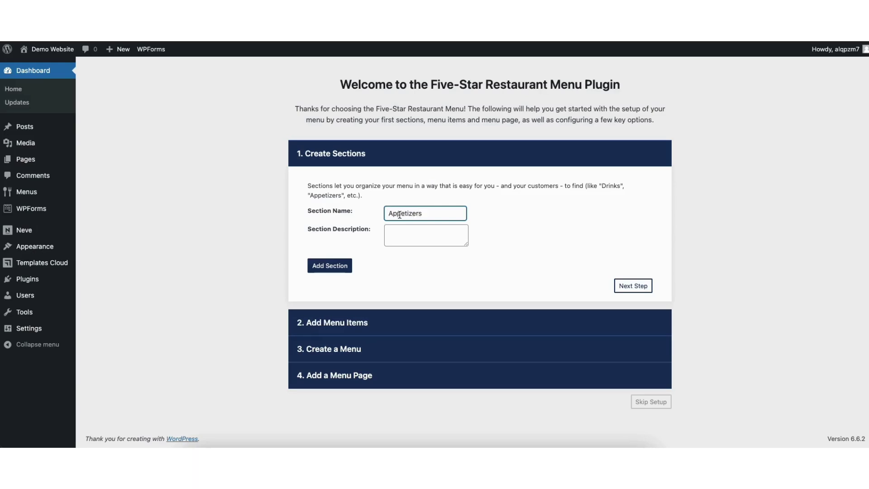
pyautogui.click(394, 231)
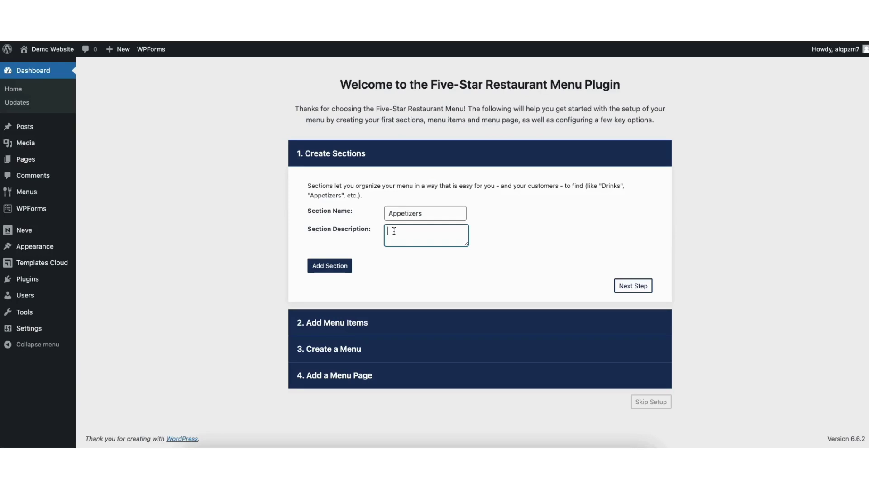
pyautogui.hotkey('ctrl', 'v')
pyautogui.scroll(3, 466, 232)
pyautogui.scroll(1, 465, 231)
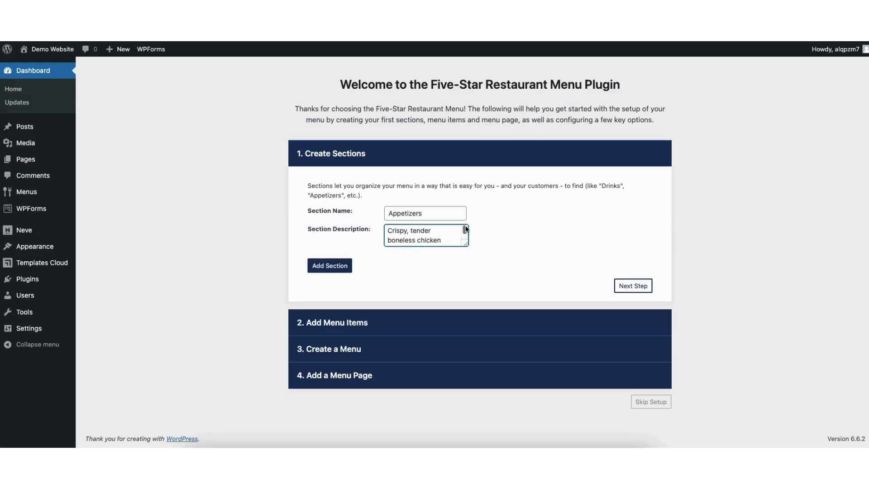
pyautogui.click(325, 267)
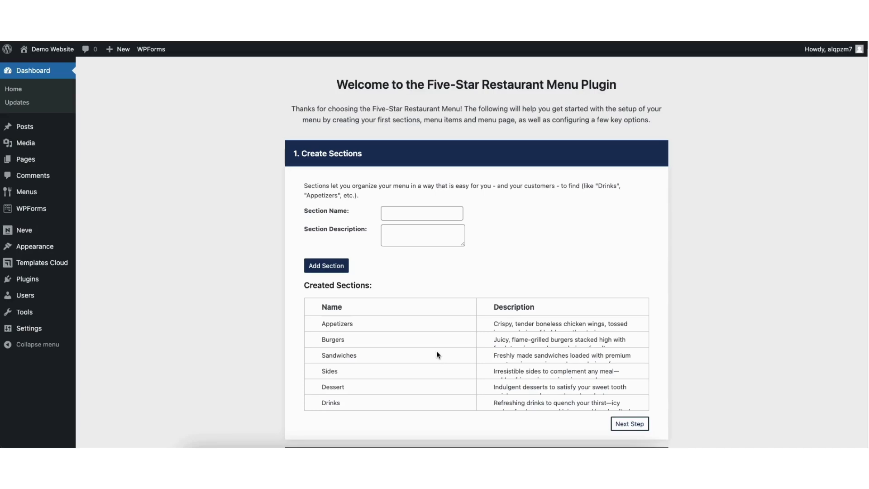
# Move to the menu items step and pick the loaded-fries media library photo as the item image.
pyautogui.click(628, 425)
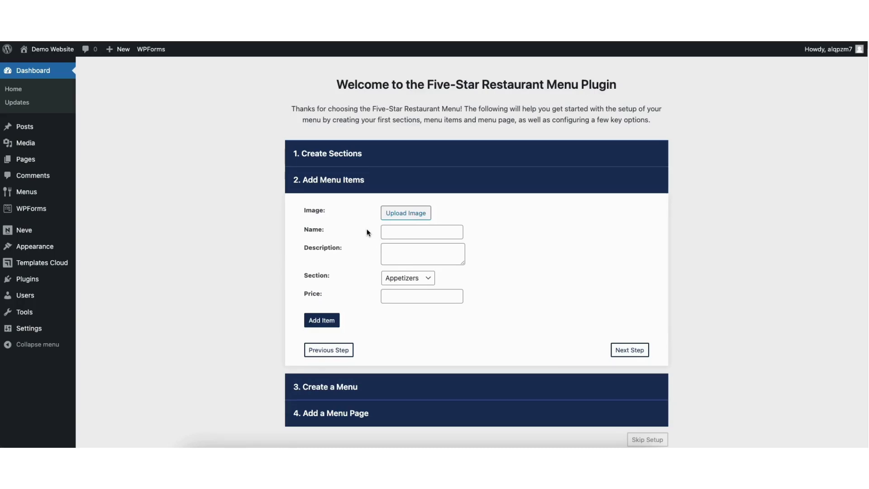
pyautogui.click(397, 218)
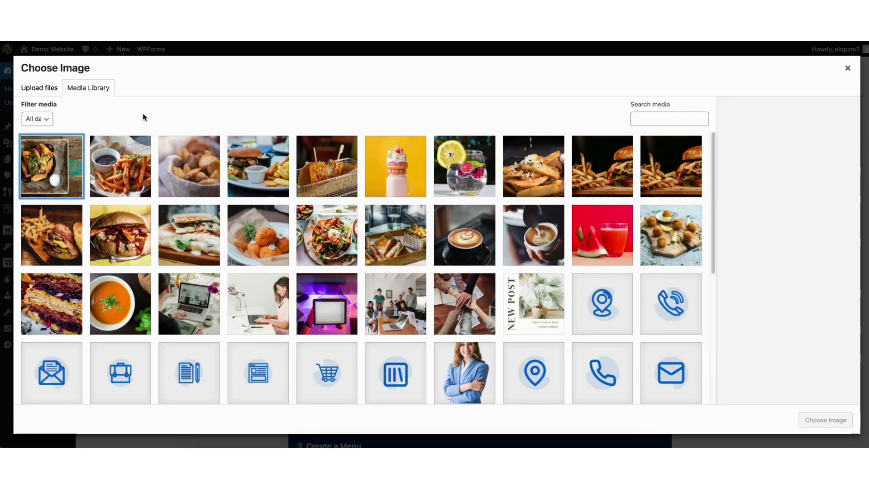
pyautogui.click(31, 89)
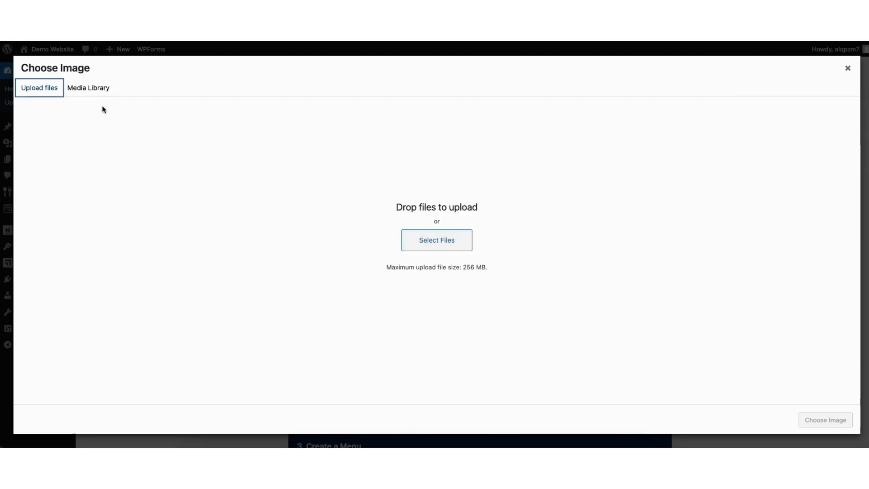
pyautogui.click(88, 90)
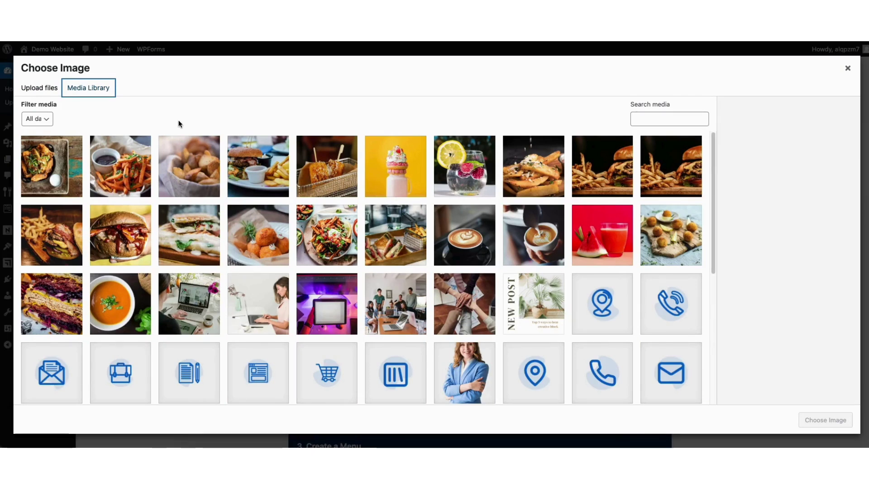
pyautogui.click(56, 171)
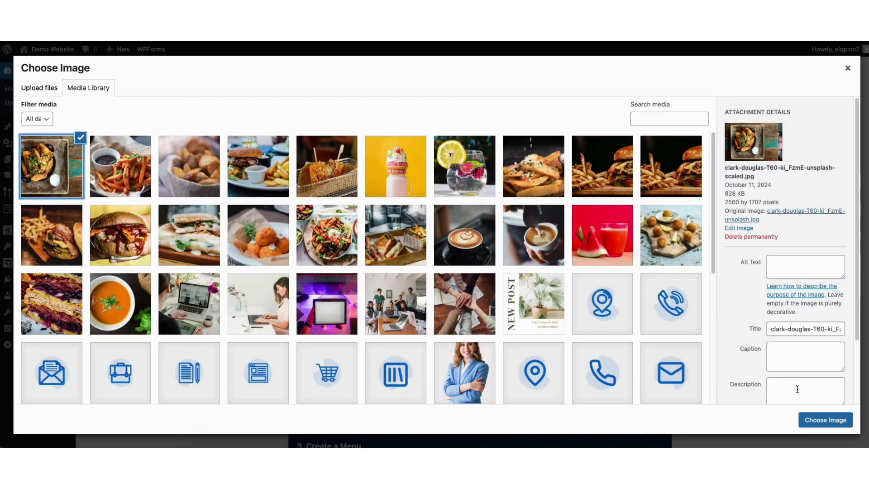
pyautogui.click(822, 420)
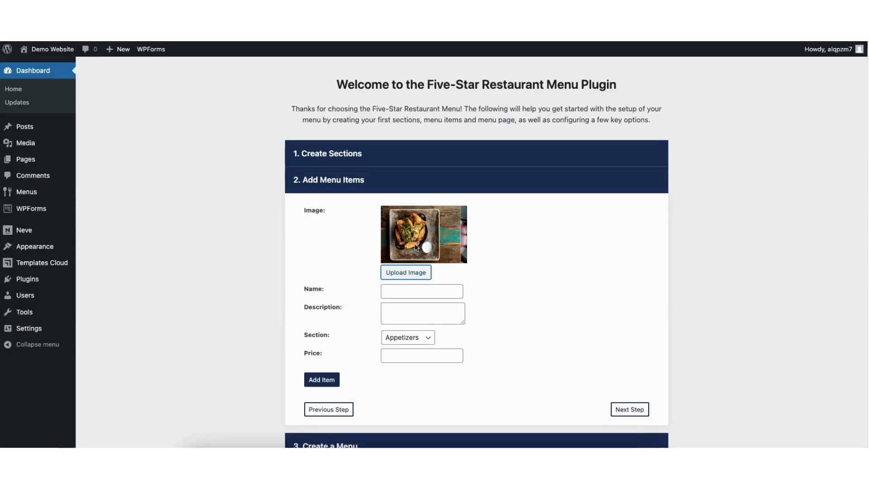
# Add Boneless Wings in Appetizers at 8.99 with its pasted description.
pyautogui.click(397, 290)
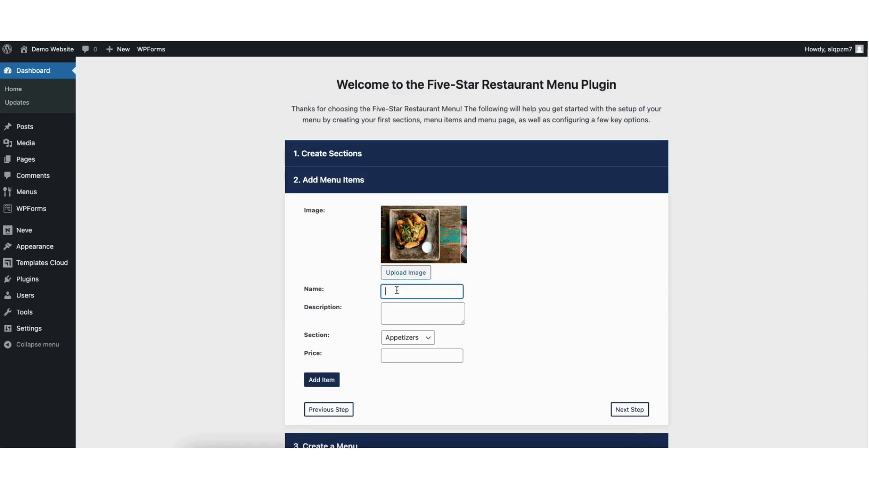
pyautogui.write('Boneless Wings')
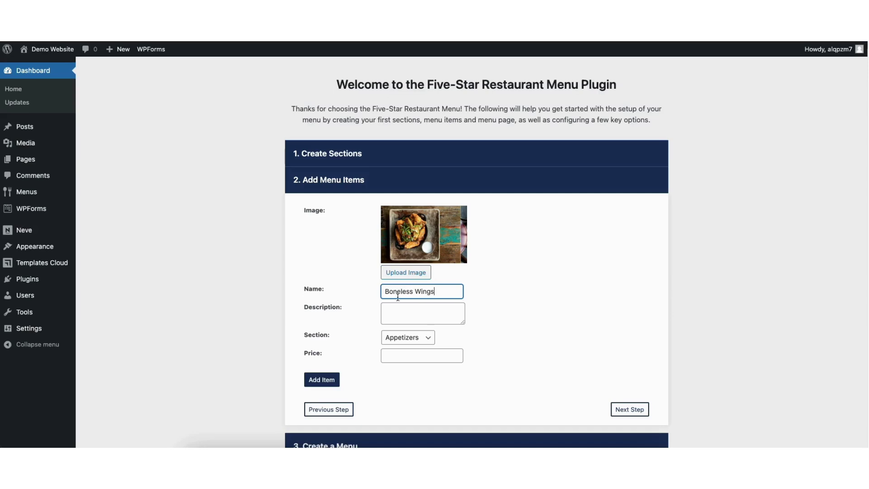
pyautogui.click(393, 311)
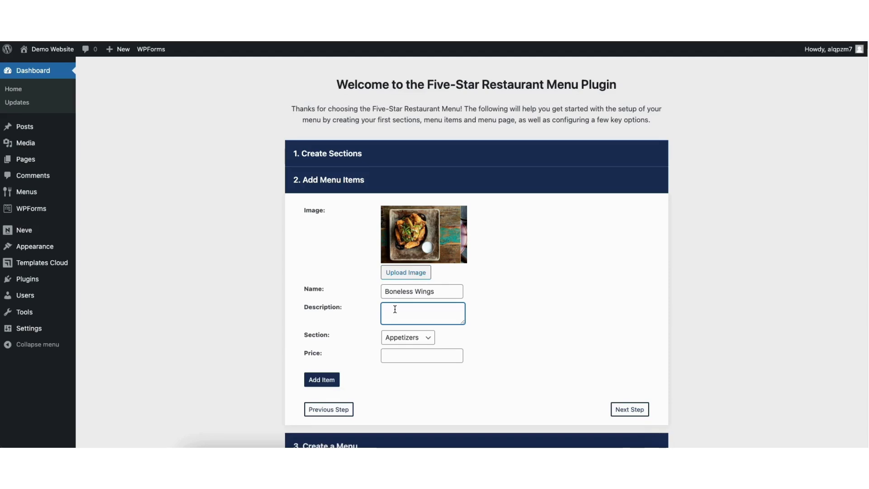
pyautogui.hotkey('ctrl', 'v')
pyautogui.moveTo(461, 317); pyautogui.dragTo(462, 319)
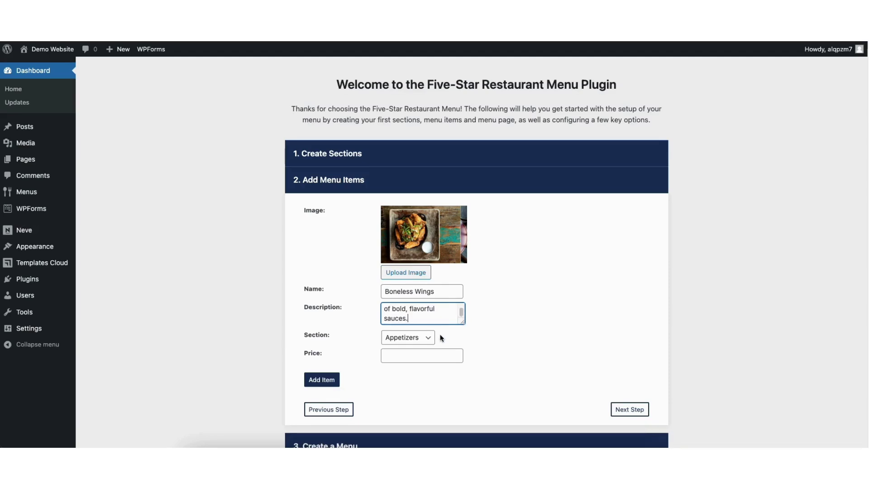
pyautogui.click(413, 337)
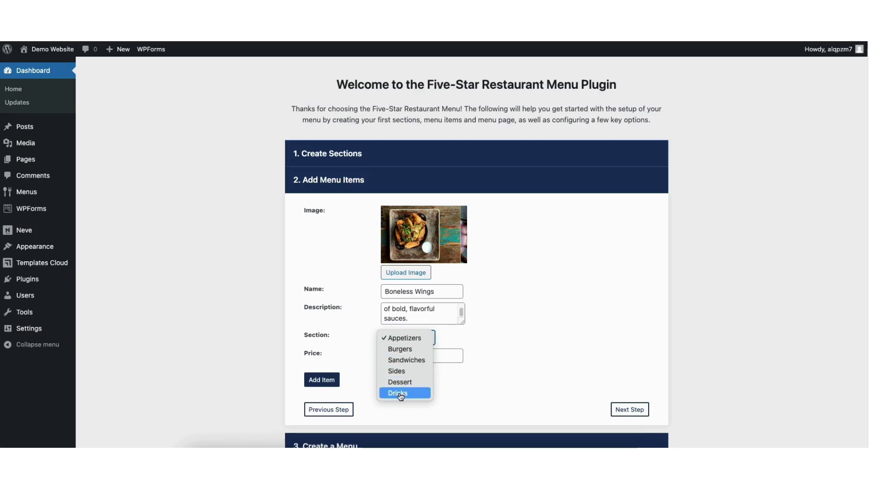
pyautogui.click(397, 342)
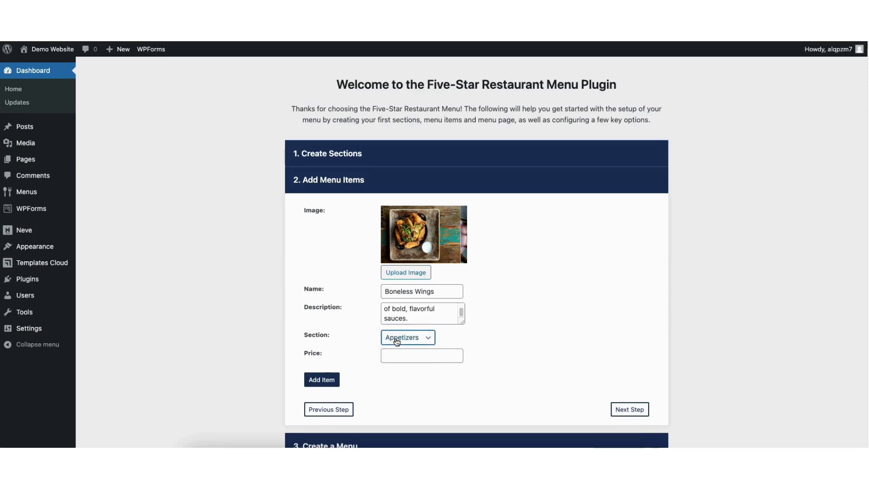
pyautogui.click(399, 356)
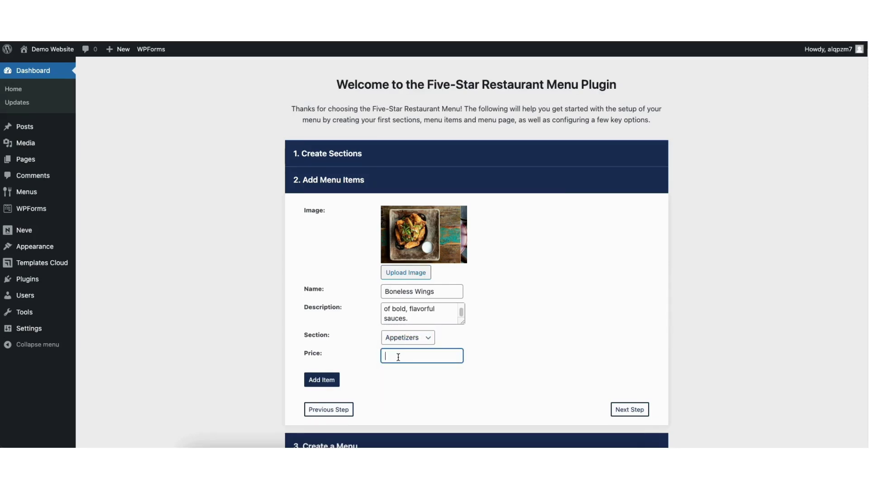
pyautogui.write('8.99')
pyautogui.click(324, 380)
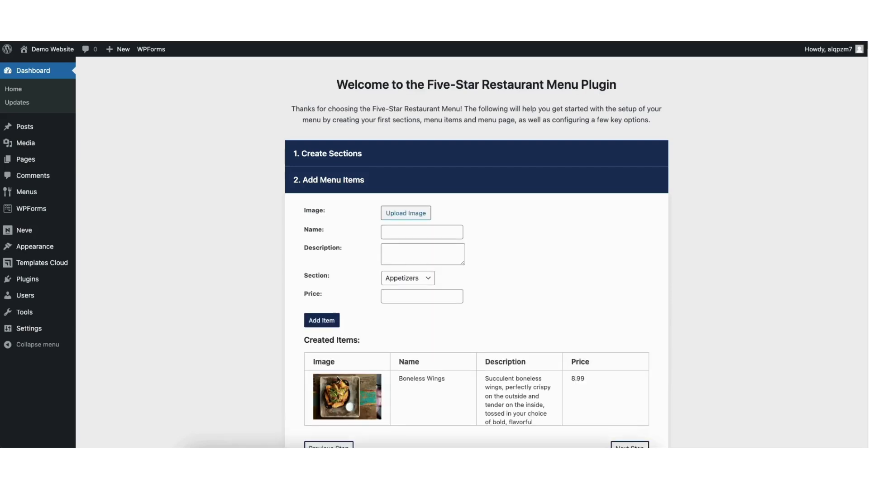
# Review the Created Items list and continue to step 3, Create a Menu.
pyautogui.scroll(-2, 324, 380)
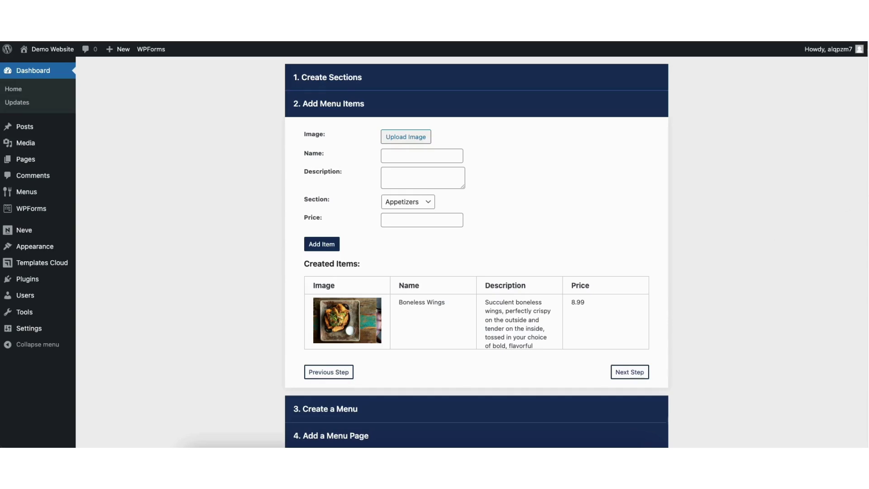
pyautogui.scroll(2, 857, 134)
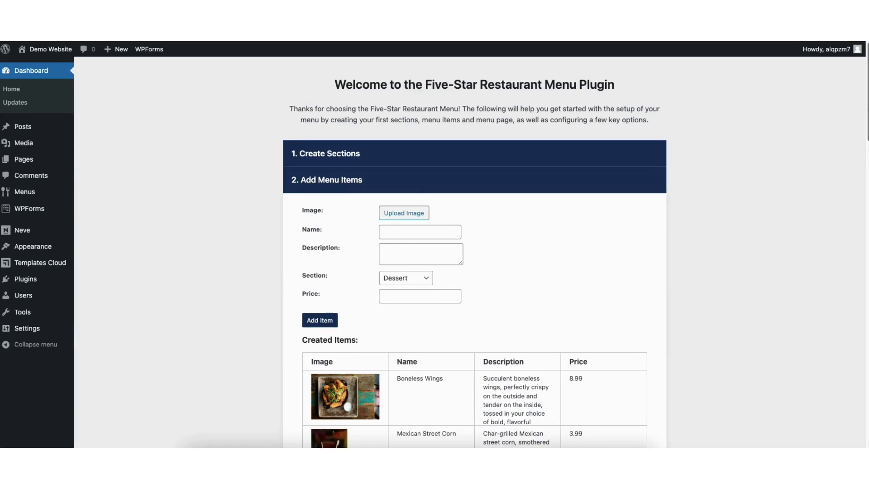
pyautogui.scroll(-10, 839, 234)
pyautogui.scroll(-10, 839, 233)
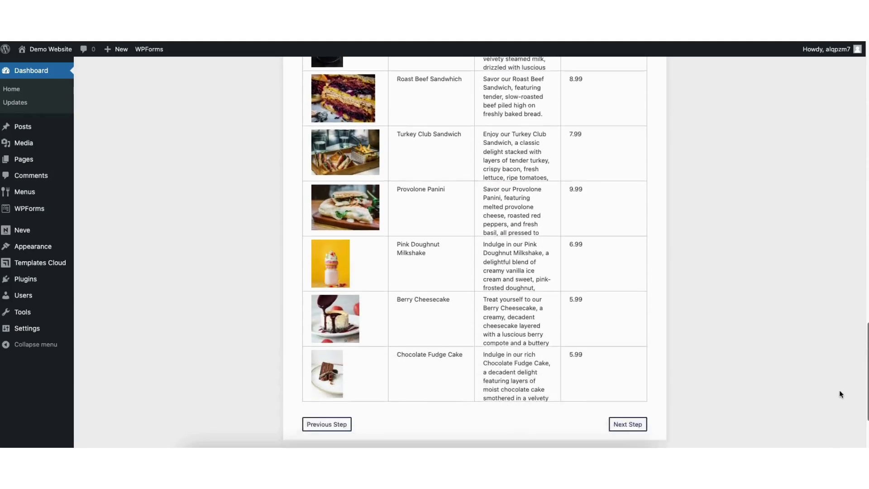
pyautogui.scroll(-3, 839, 394)
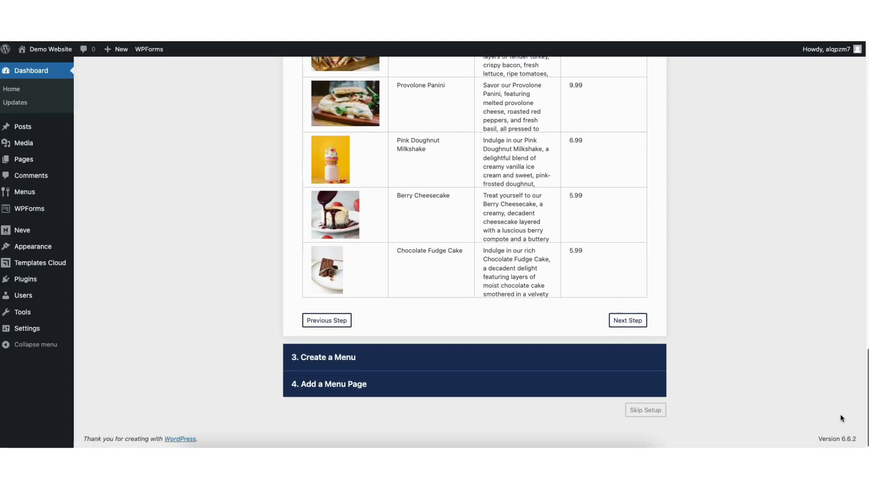
pyautogui.click(623, 322)
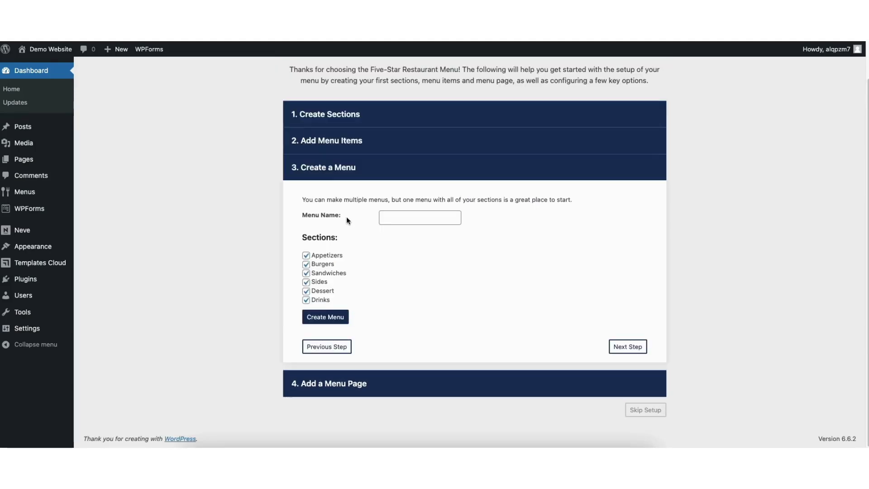
# Create the 'Restaurant Menu Demo' menu with all six sections left ticked.
pyautogui.click(394, 217)
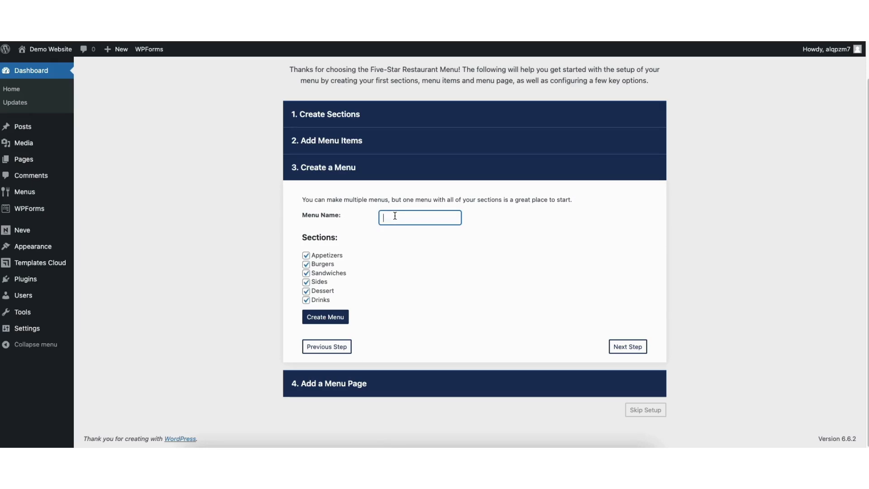
pyautogui.write('Restaurant Menu Demo')
pyautogui.click(334, 319)
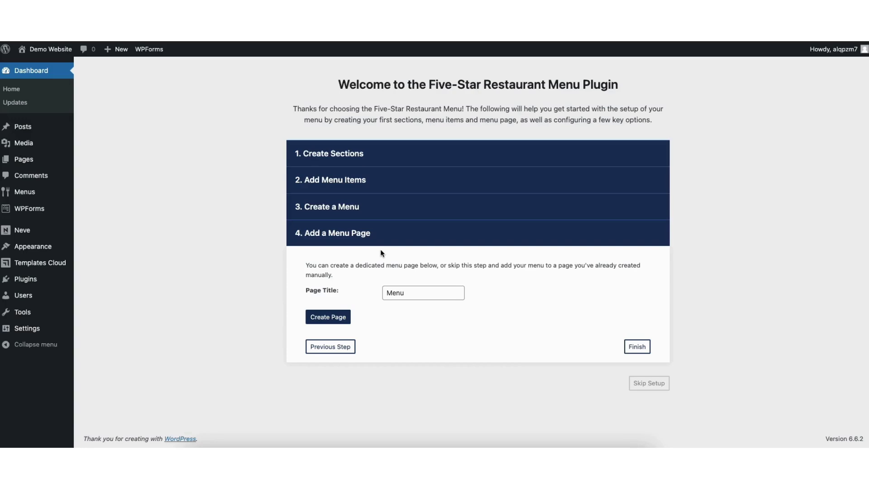
# Create the menu page with the title 'Demo Restaurant Menu'.
pyautogui.moveTo(415, 293); pyautogui.dragTo(383, 290)
pyautogui.write('Dem')
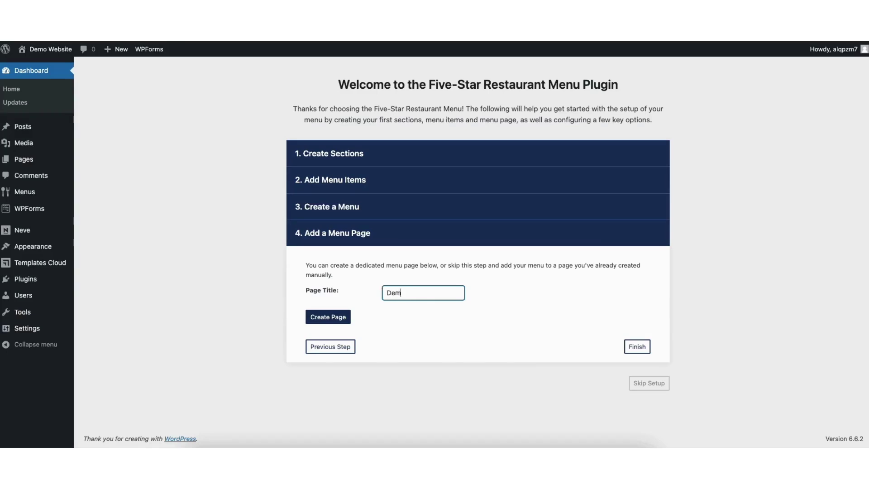
pyautogui.write('o Restaurant Menu')
pyautogui.click(330, 318)
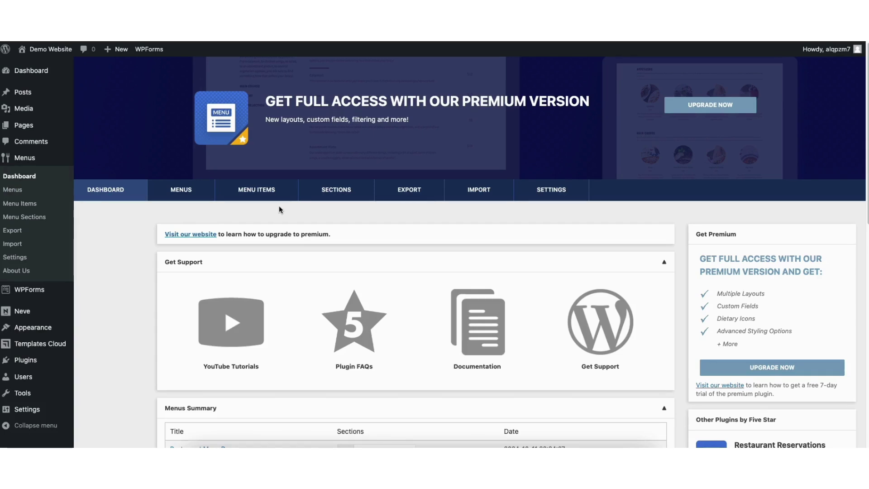
# Restart the setup from the plugin Dashboard and open the Sections tab to view all six sections.
pyautogui.click(25, 177)
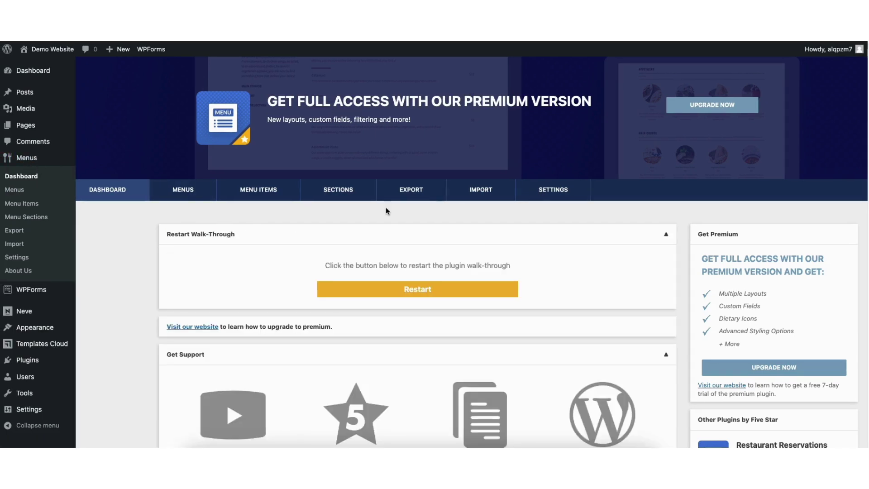
pyautogui.click(359, 295)
pyautogui.click(333, 199)
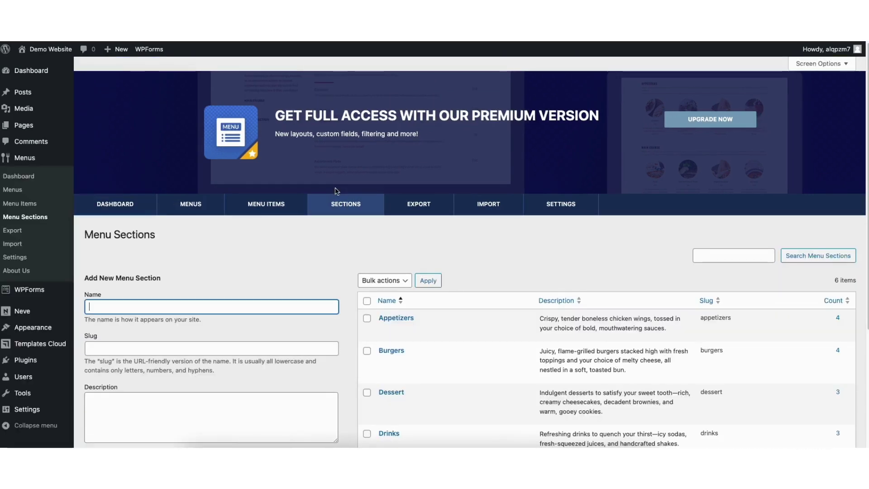
pyautogui.scroll(-4, 860, 235)
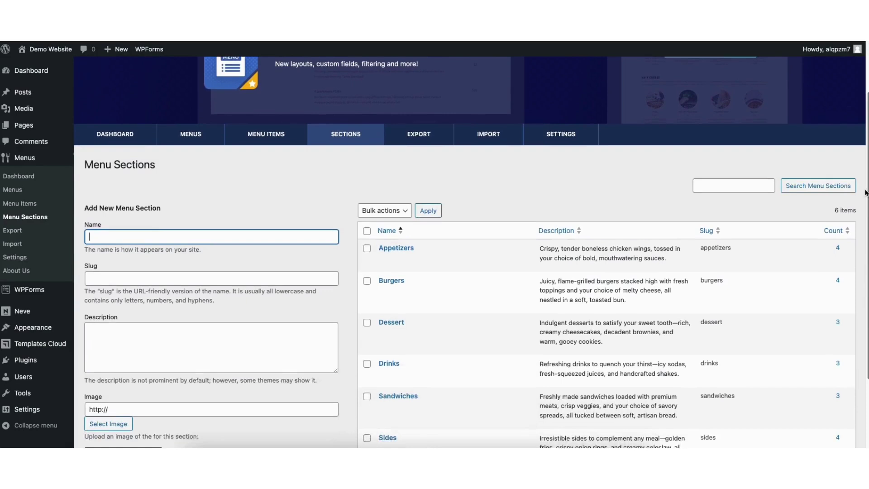
pyautogui.scroll(1, 859, 244)
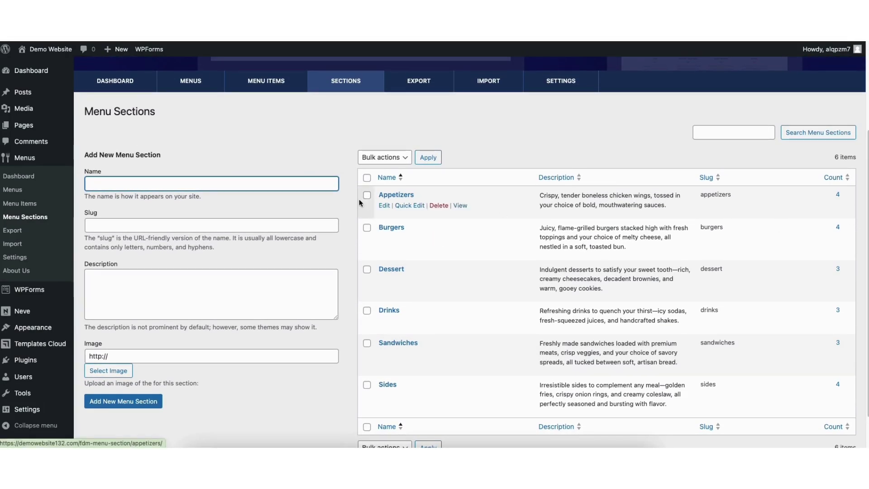
pyautogui.click(384, 206)
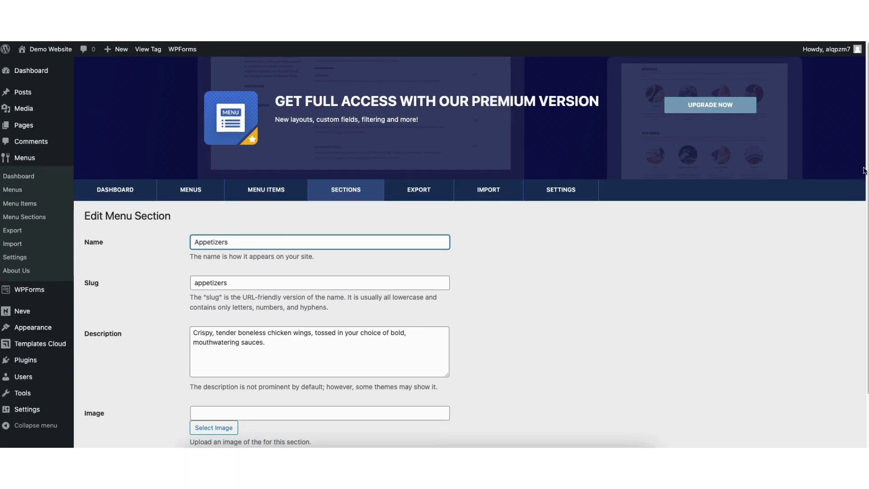
pyautogui.scroll(-3, 859, 207)
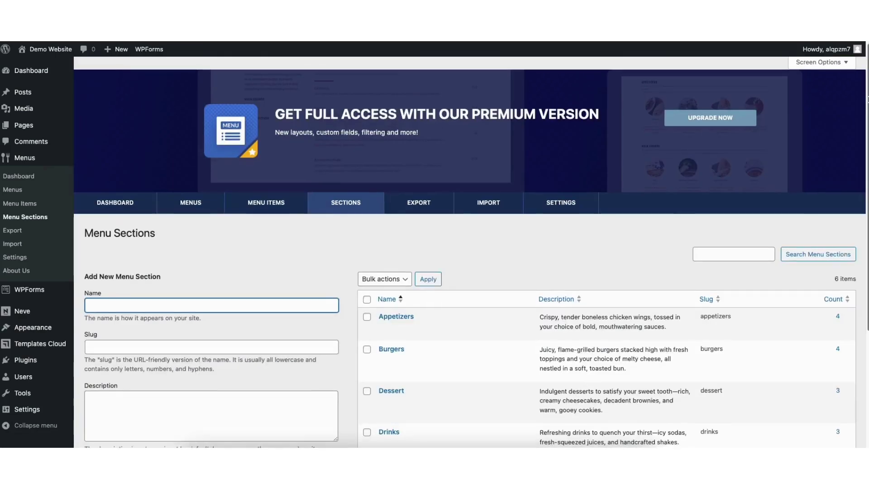
pyautogui.scroll(-3, 804, 179)
pyautogui.moveTo(410, 200)
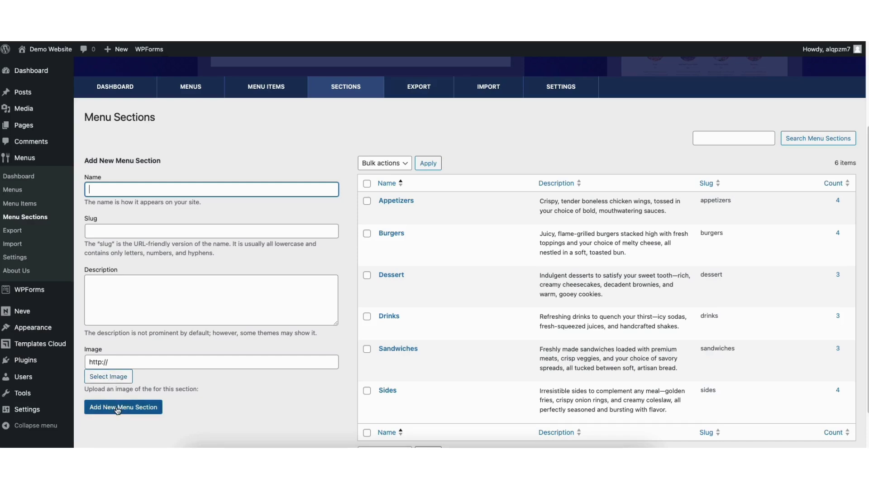
pyautogui.scroll(1, 476, 172)
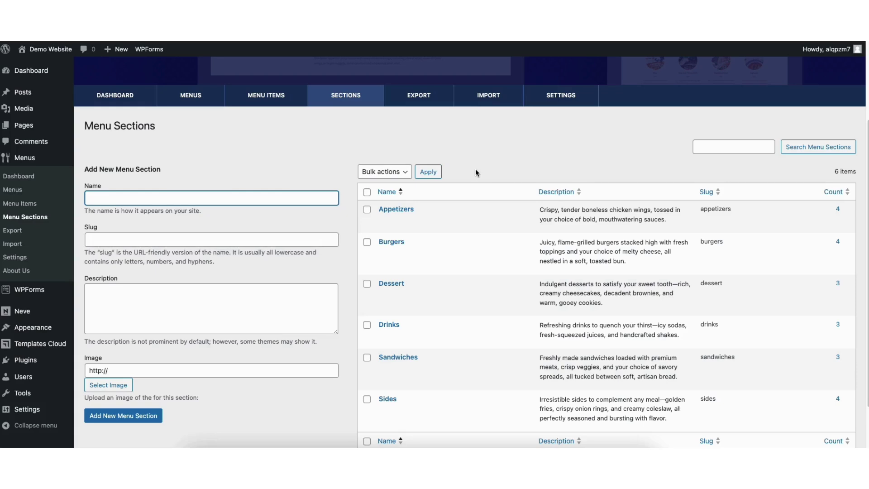
# In Menu Items, quick-edit Berry Cheesecake and update it without changes.
pyautogui.click(260, 99)
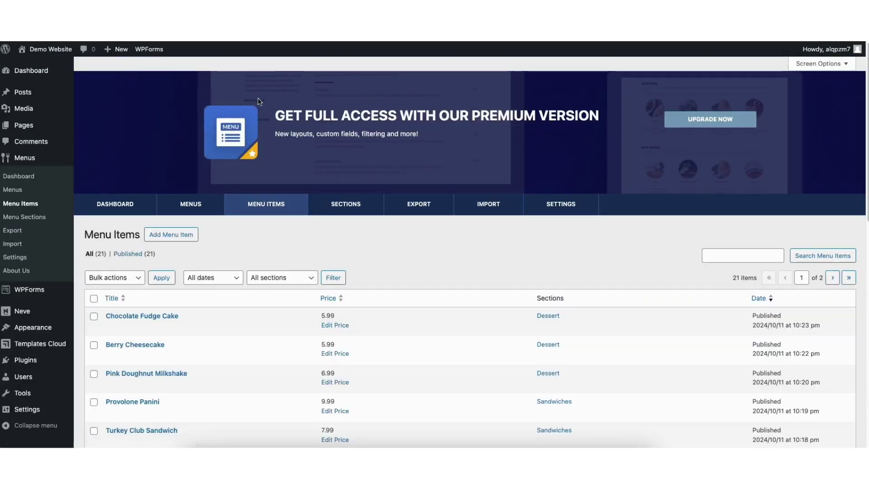
pyautogui.scroll(-1, 351, 230)
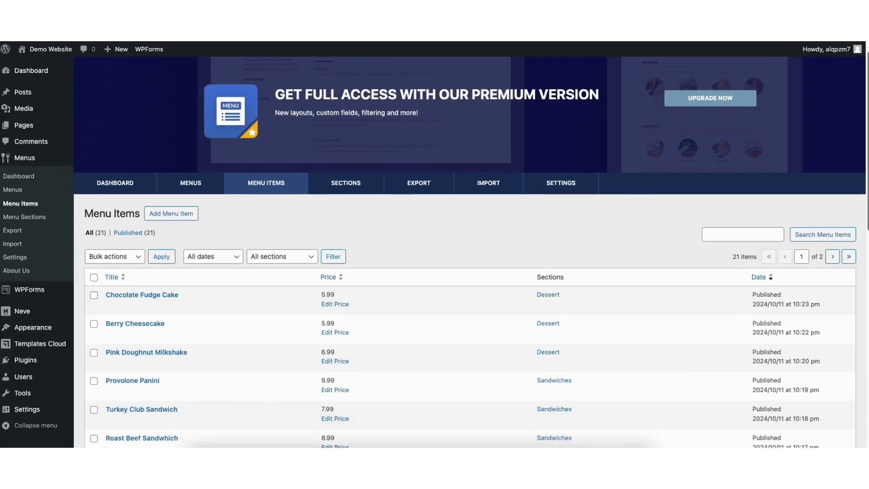
pyautogui.scroll(-5, 864, 174)
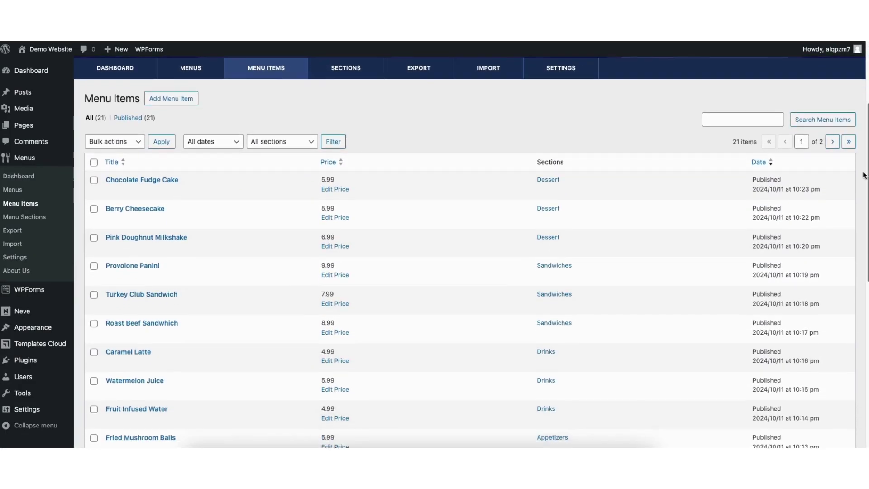
pyautogui.scroll(-2, 864, 174)
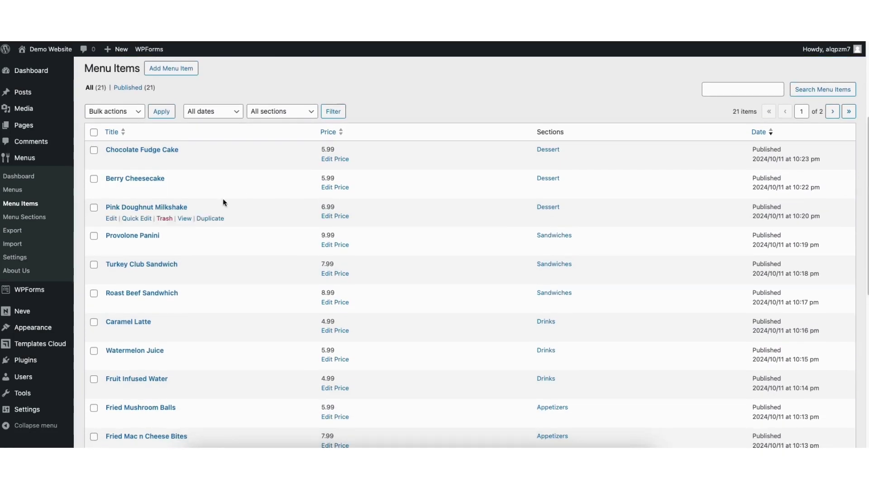
pyautogui.click(137, 190)
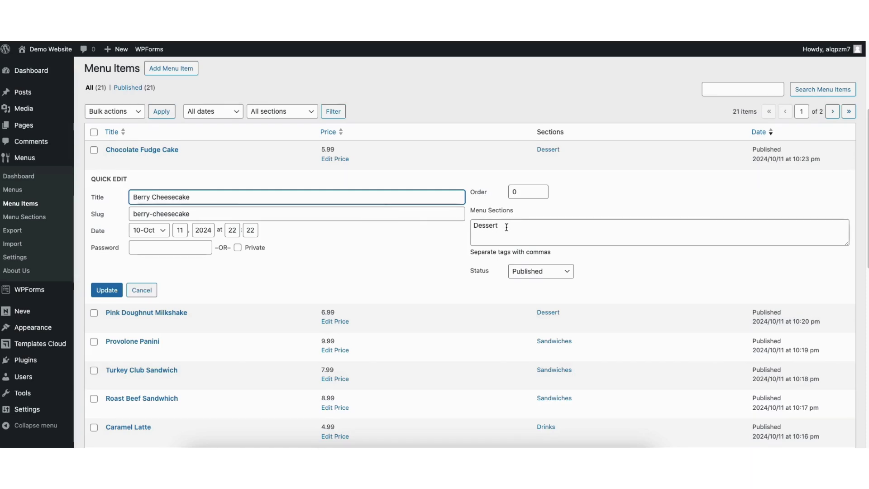
pyautogui.click(107, 294)
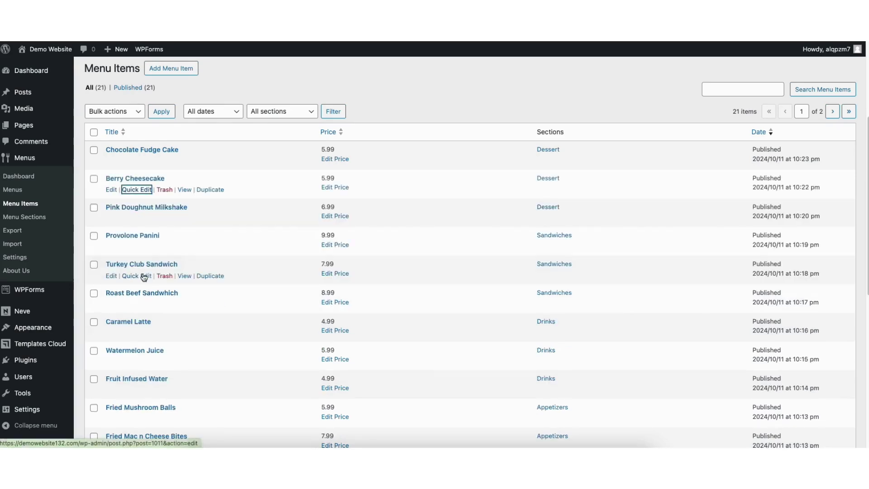
pyautogui.click(112, 191)
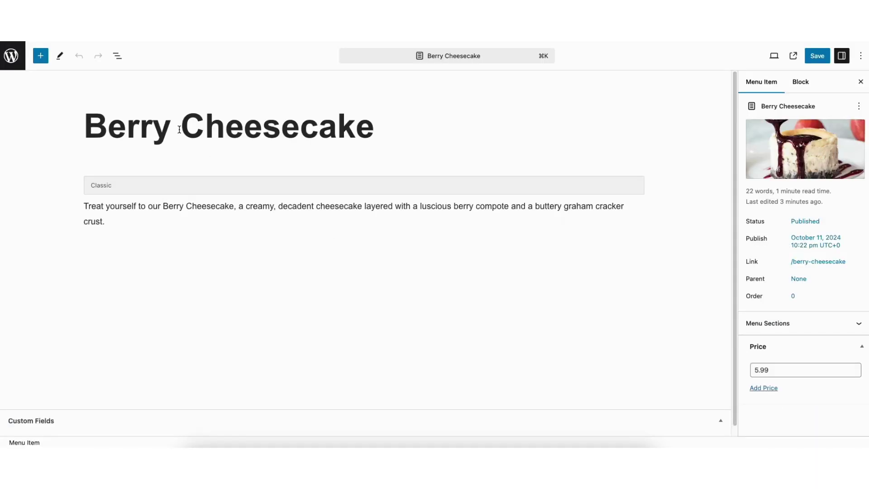
# Save Berry Cheesecake in the Dessert section at 5.99, then go back to Menu Items.
pyautogui.click(179, 130)
pyautogui.moveTo(85, 127); pyautogui.dragTo(381, 126)
pyautogui.click(330, 128)
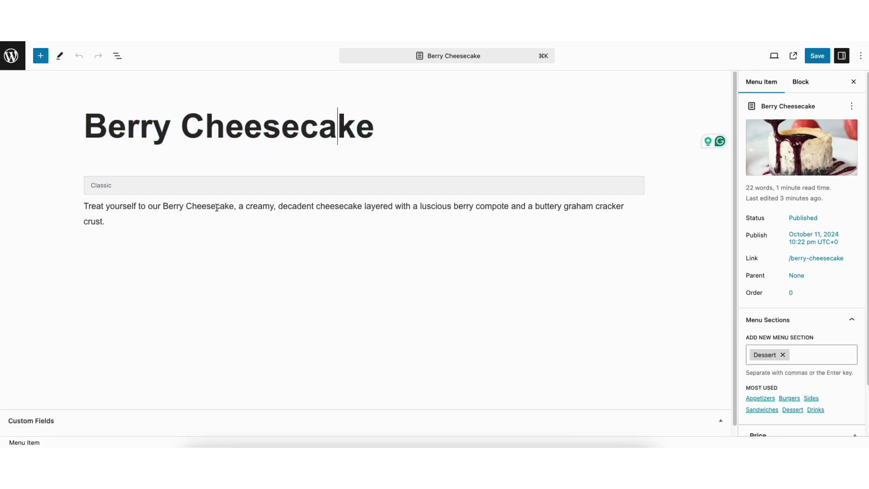
pyautogui.moveTo(780, 161)
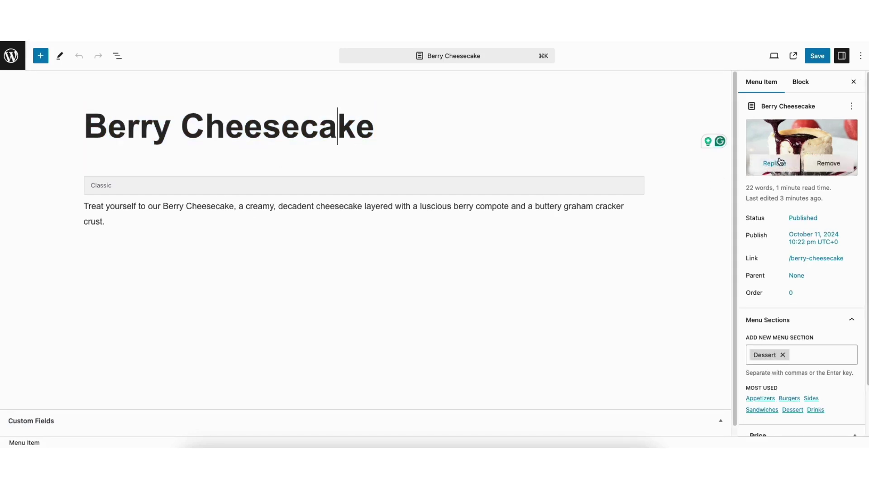
pyautogui.click(782, 323)
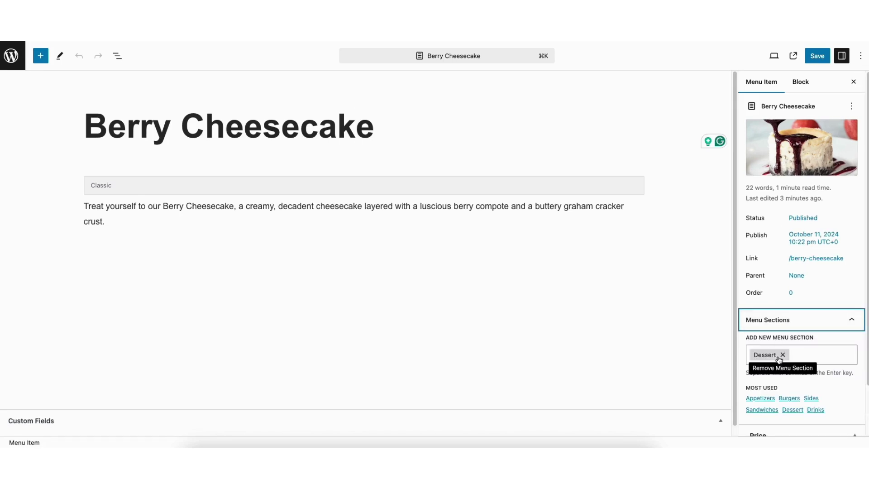
pyautogui.scroll(-2, 868, 248)
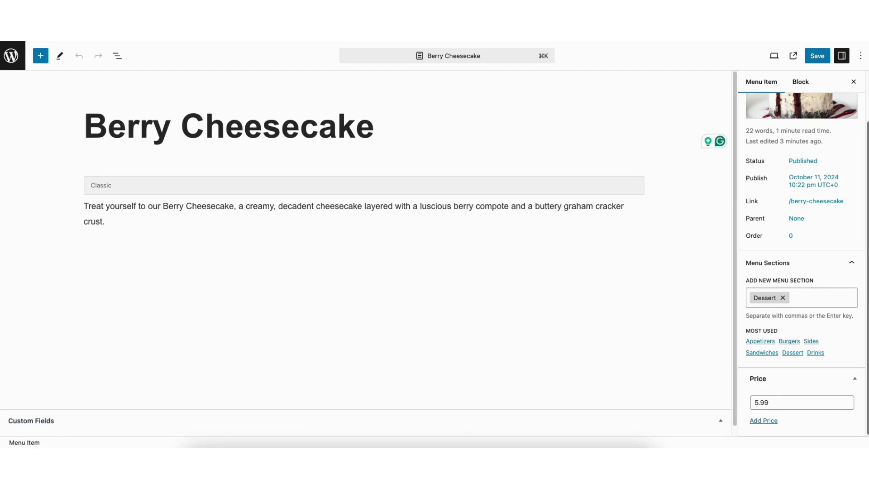
pyautogui.scroll(2, 771, 398)
pyautogui.click(817, 59)
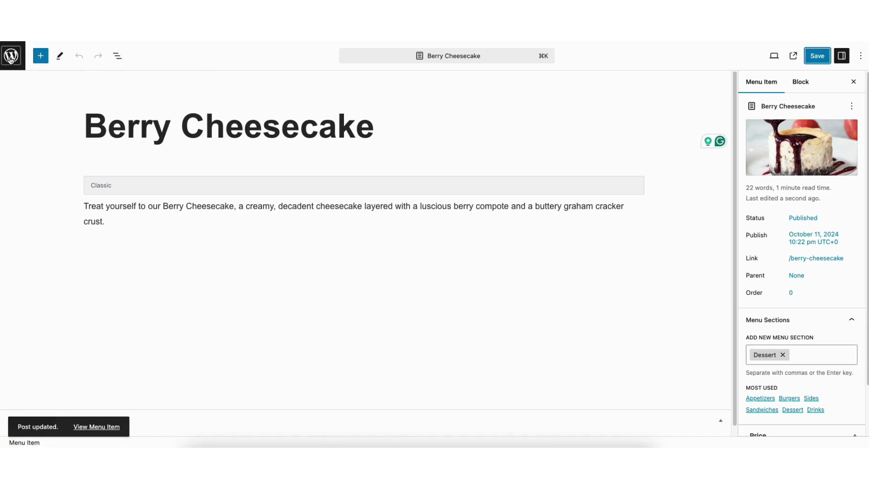
pyautogui.click(11, 57)
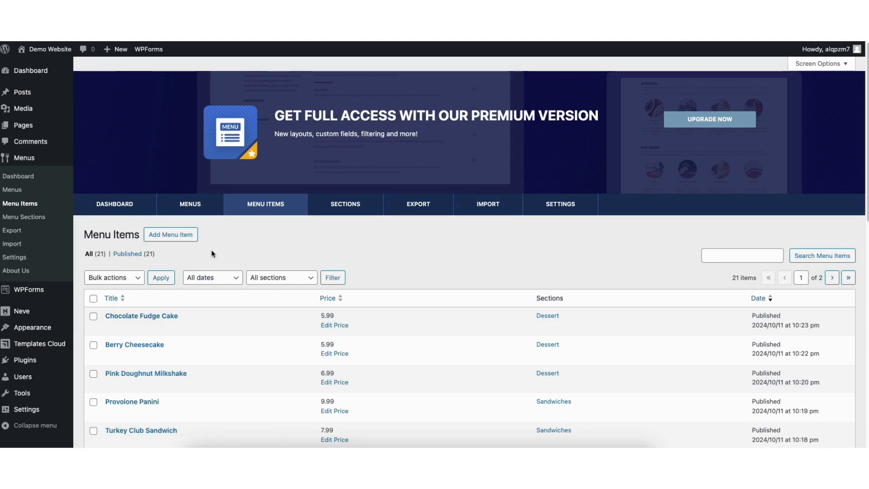
# Start a blank menu item, then switch to the Menus list with Restaurant Menu Demo.
pyautogui.click(168, 236)
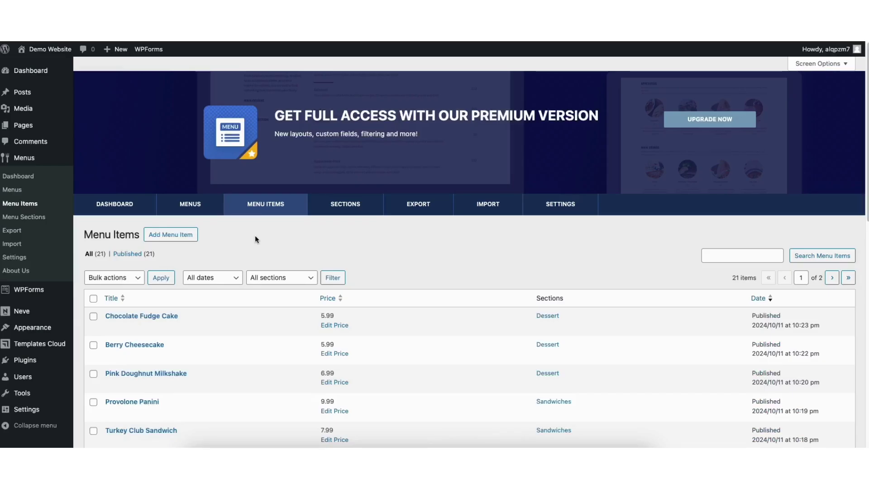
pyautogui.click(190, 207)
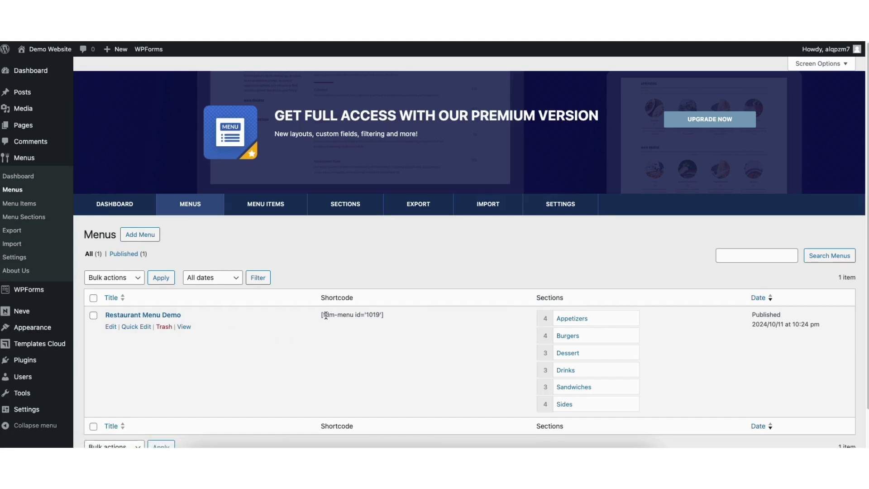
# Select the [fdm-menu id='1019'] shortcode, then open Restaurant Menu Demo for editing.
pyautogui.moveTo(321, 315); pyautogui.dragTo(390, 322)
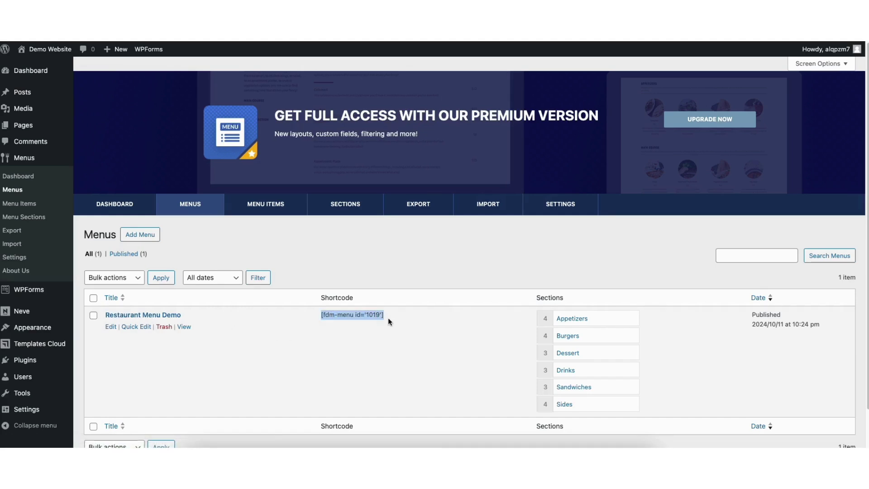
pyautogui.click(371, 266)
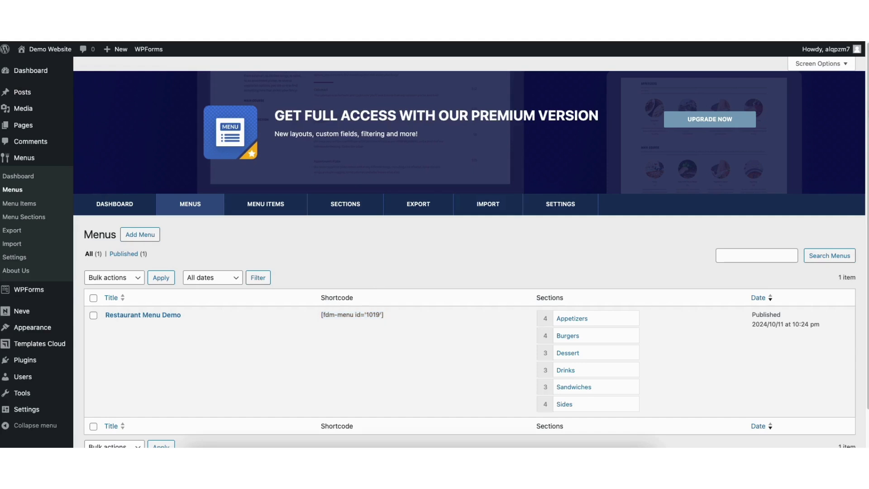
pyautogui.moveTo(866, 105); pyautogui.dragTo(867, 120)
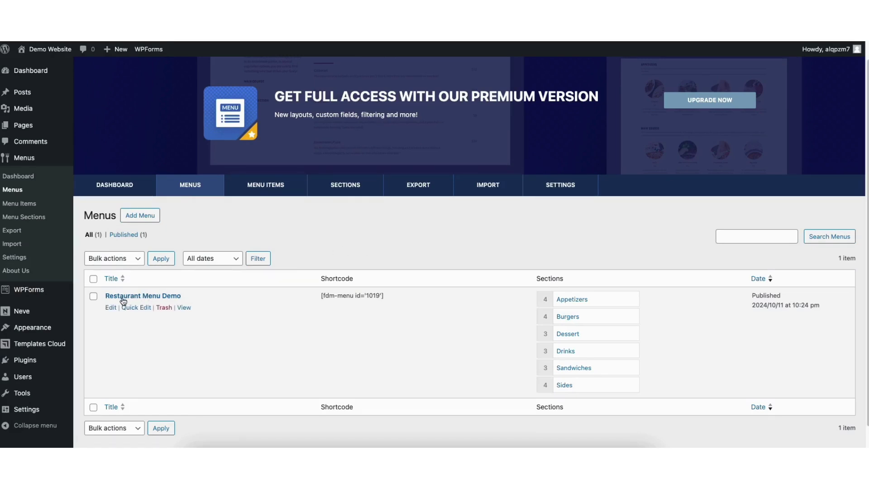
pyautogui.click(110, 307)
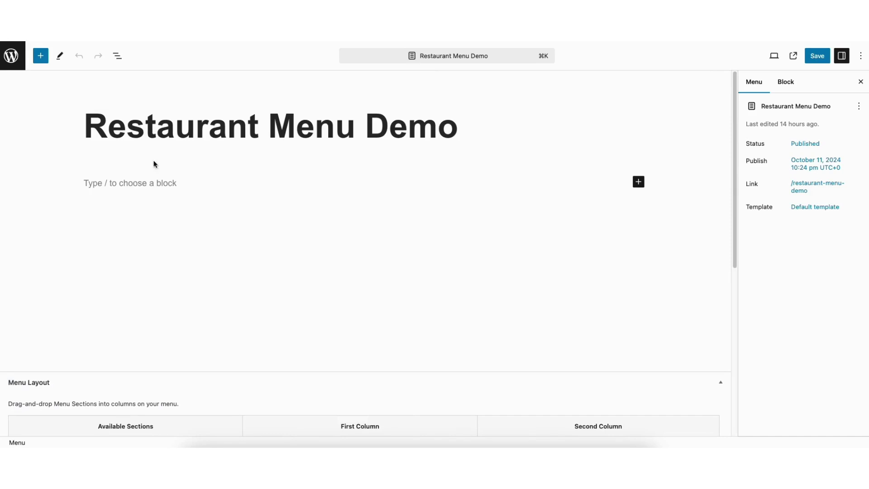
# Review and confirm the Appetizers section's display name in the menu layout.
pyautogui.moveTo(86, 126); pyautogui.dragTo(453, 127)
pyautogui.click(335, 131)
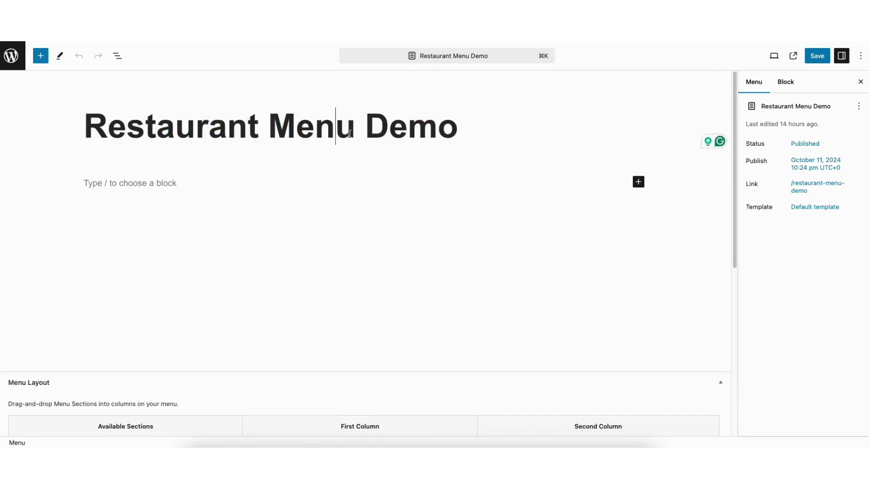
pyautogui.moveTo(736, 147); pyautogui.dragTo(716, 295)
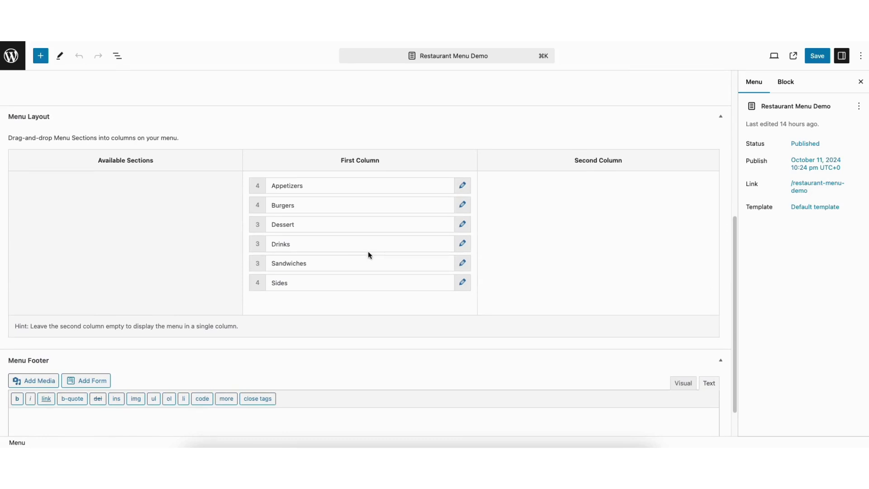
pyautogui.click(462, 186)
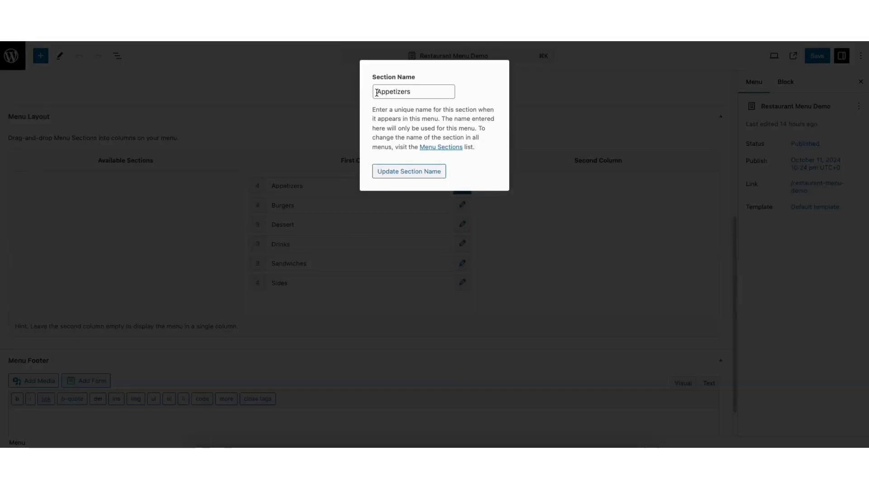
pyautogui.moveTo(378, 92); pyautogui.dragTo(419, 92)
pyautogui.click(433, 69)
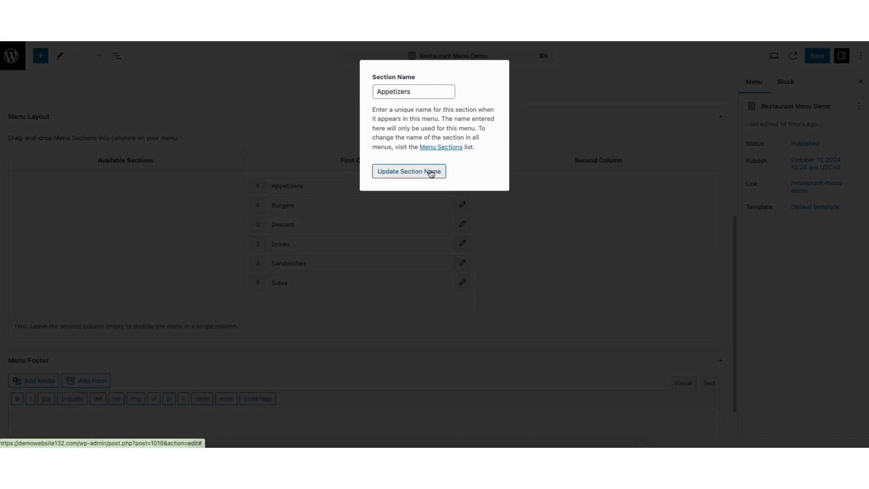
pyautogui.click(530, 89)
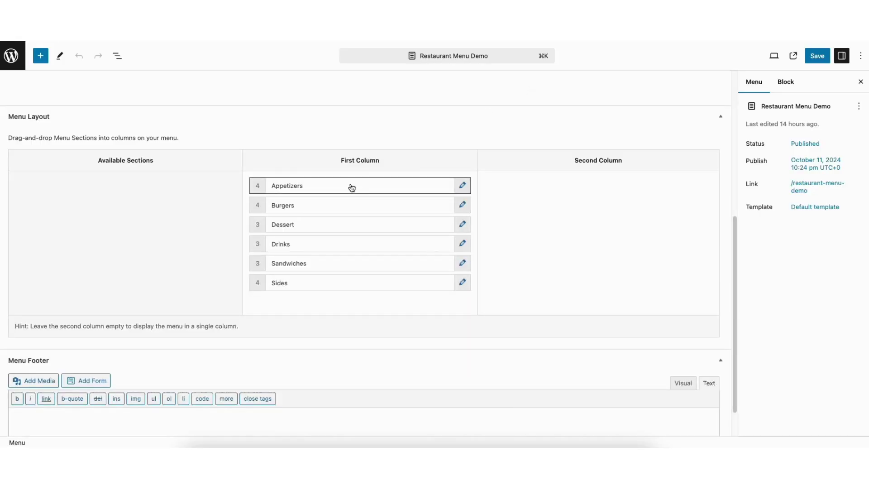
# Reorder Appetizers within the First Column, save the menu, and return to Menus.
pyautogui.moveTo(352, 188)
pyautogui.mouseDown()
pyautogui.moveTo(349, 213)
pyautogui.moveTo(350, 189)
pyautogui.mouseUp()
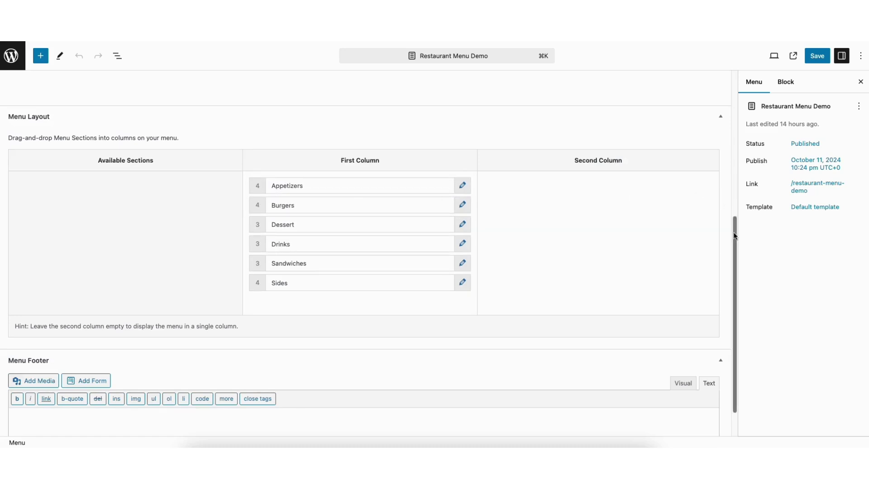
pyautogui.click(818, 57)
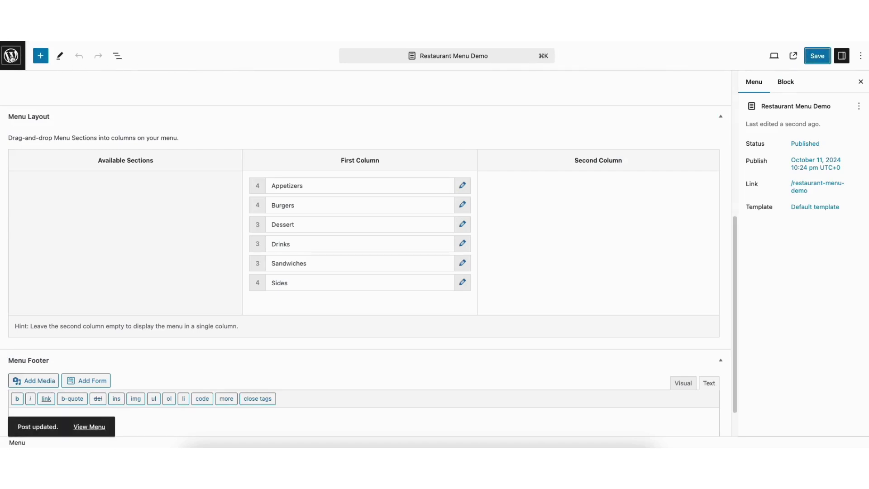
pyautogui.click(10, 56)
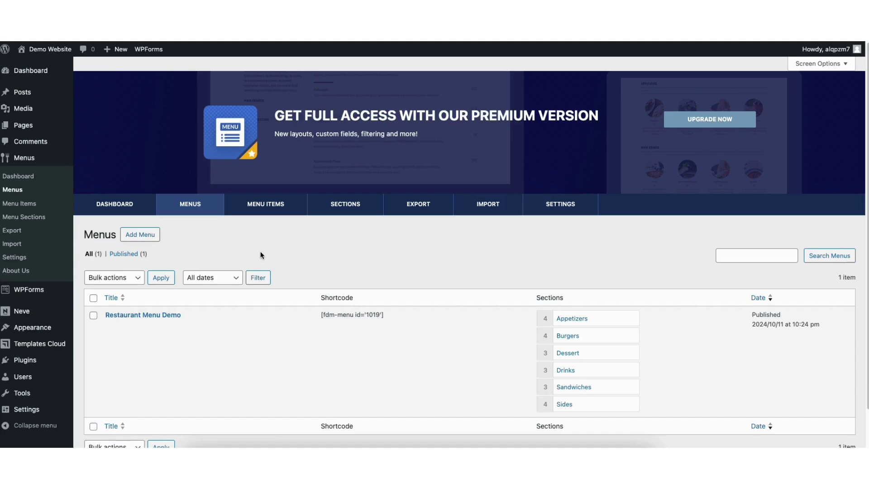
pyautogui.click(140, 236)
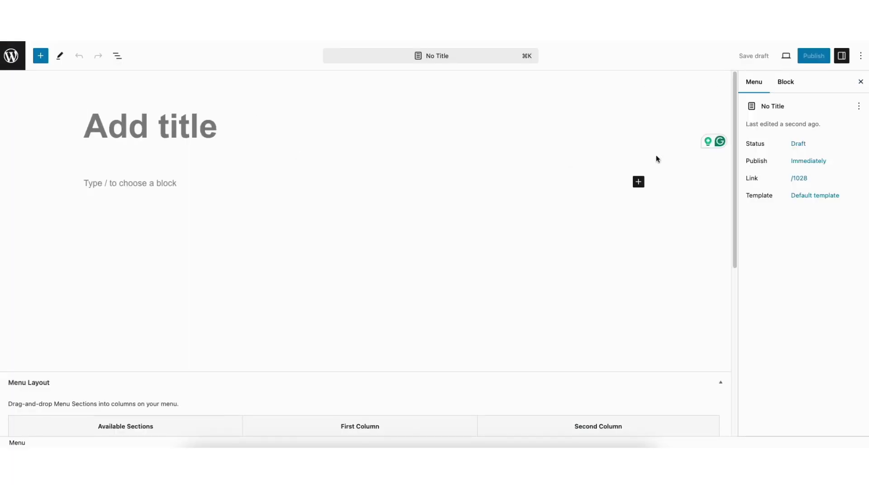
pyautogui.scroll(-1, 730, 147)
pyautogui.scroll(-6, 731, 147)
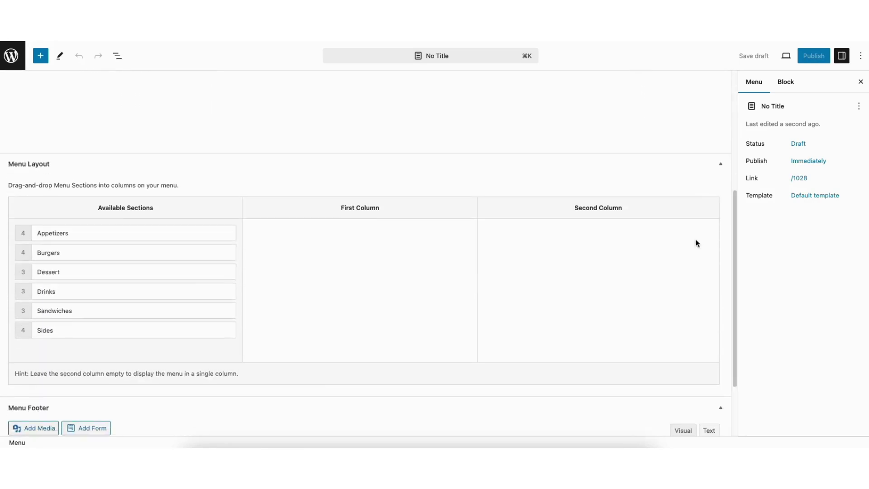
pyautogui.moveTo(49, 235); pyautogui.dragTo(297, 238)
pyautogui.moveTo(105, 251); pyautogui.dragTo(334, 252)
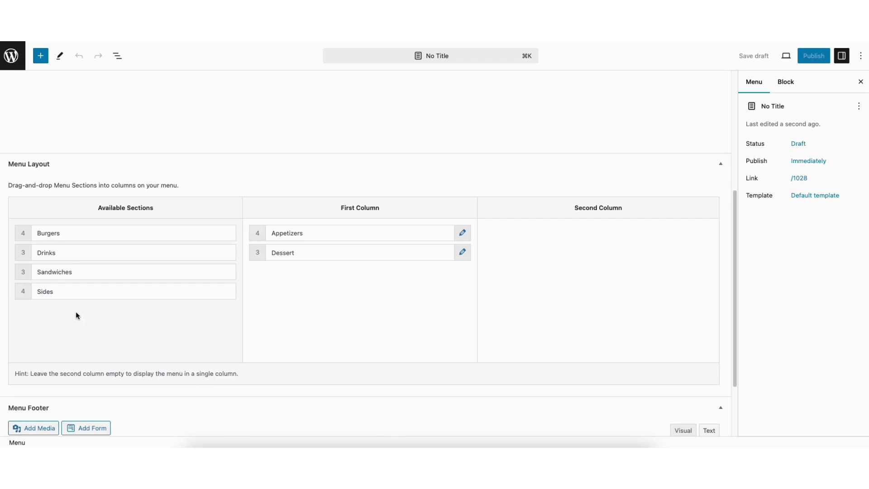
pyautogui.scroll(-1, 199, 283)
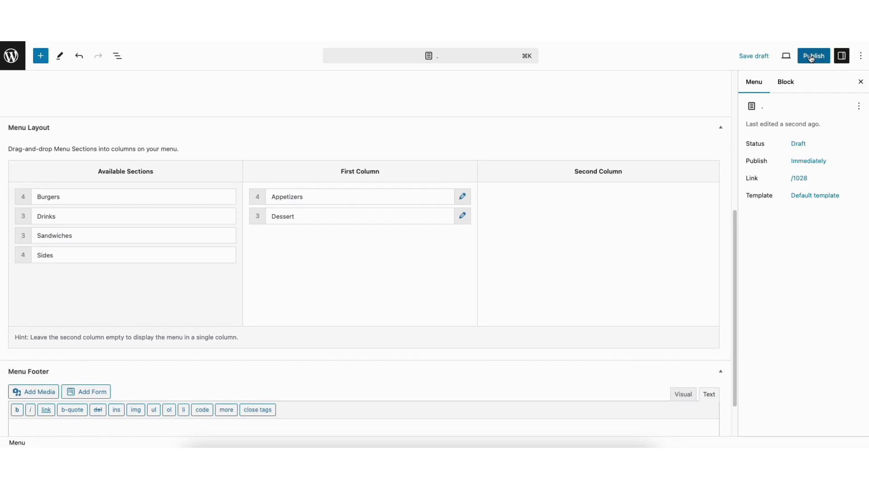
pyautogui.click(12, 58)
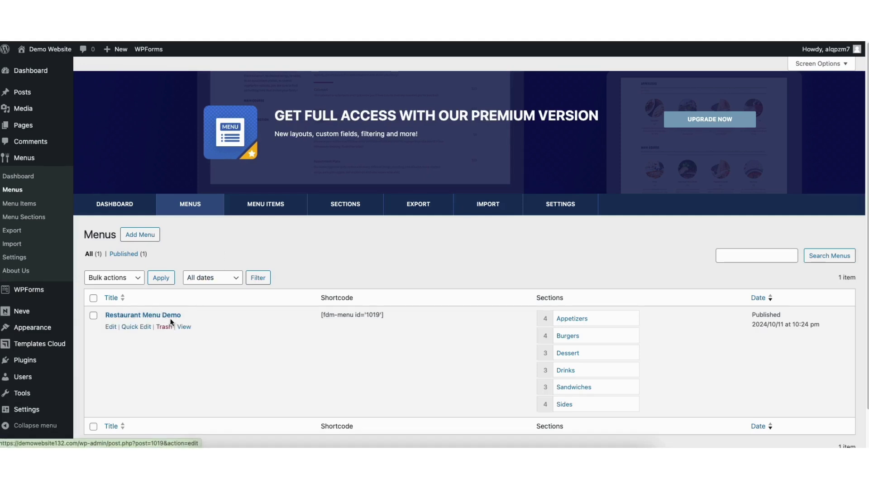
pyautogui.click(183, 326)
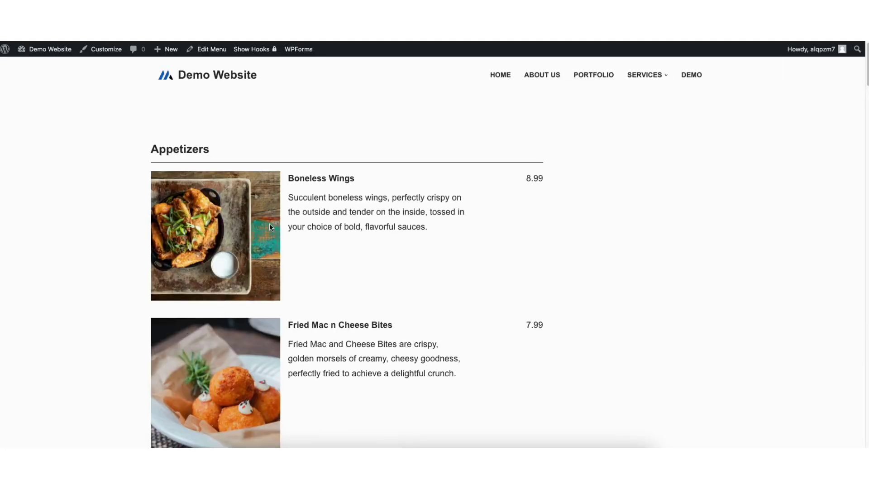
pyautogui.moveTo(868, 79); pyautogui.dragTo(837, 172)
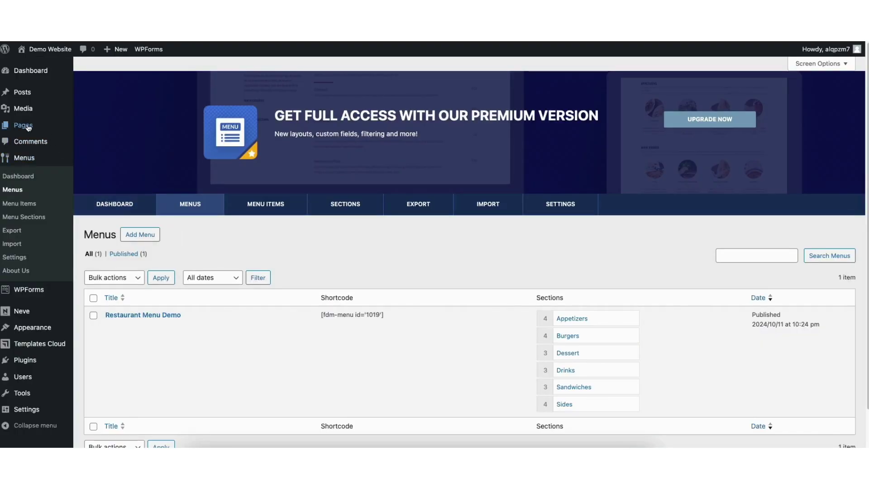
pyautogui.moveTo(22, 127)
pyautogui.click(22, 126)
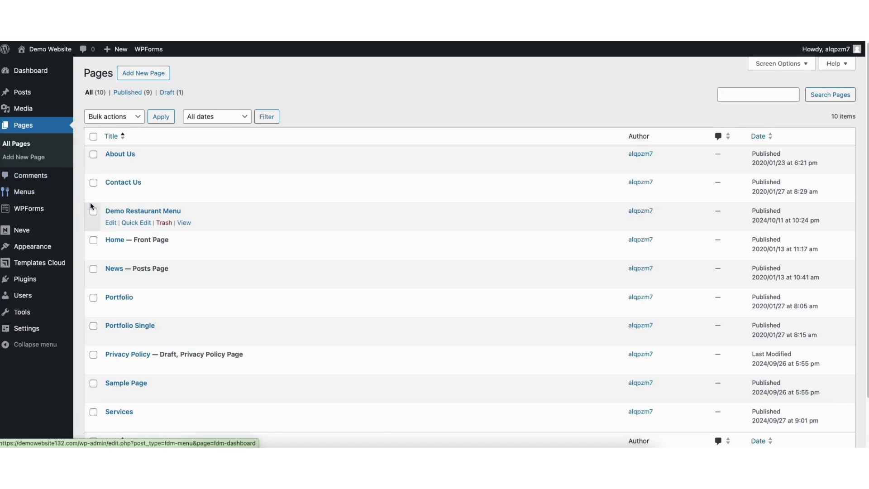
pyautogui.click(184, 223)
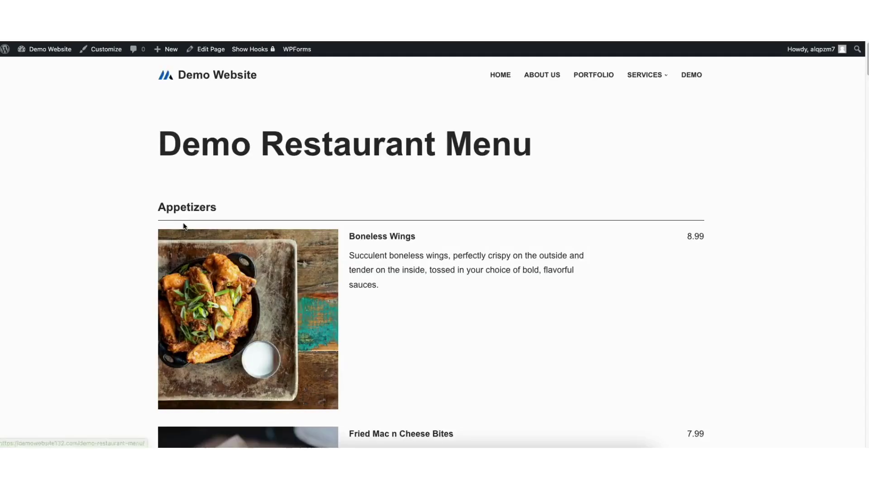
pyautogui.scroll(-20, 825, 179)
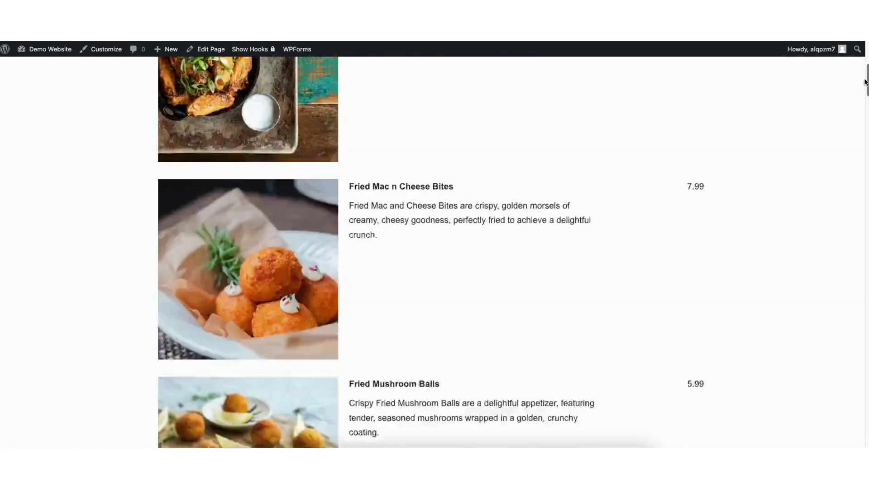
pyautogui.scroll(-7, 824, 190)
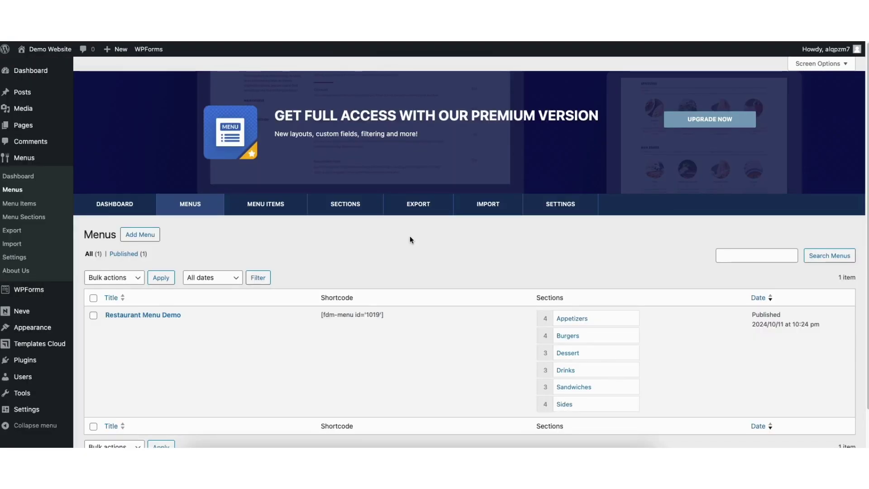
# Enable the menu section sidebar and preview the Burgers, Dessert and Appetizers sections.
pyautogui.click(552, 207)
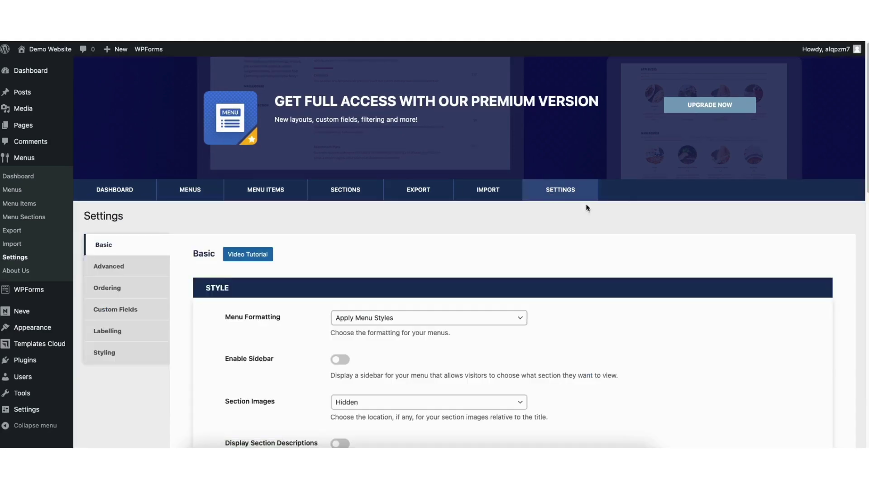
pyautogui.scroll(-1, 551, 206)
pyautogui.scroll(-5, 856, 104)
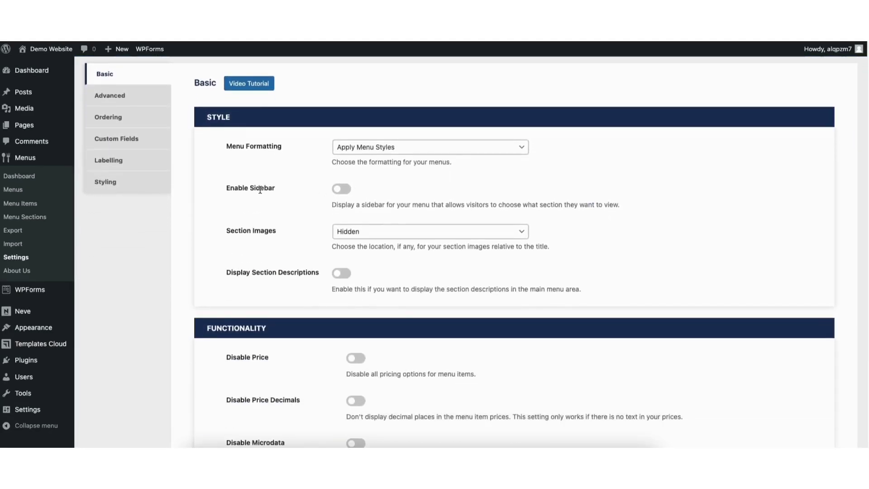
pyautogui.click(339, 189)
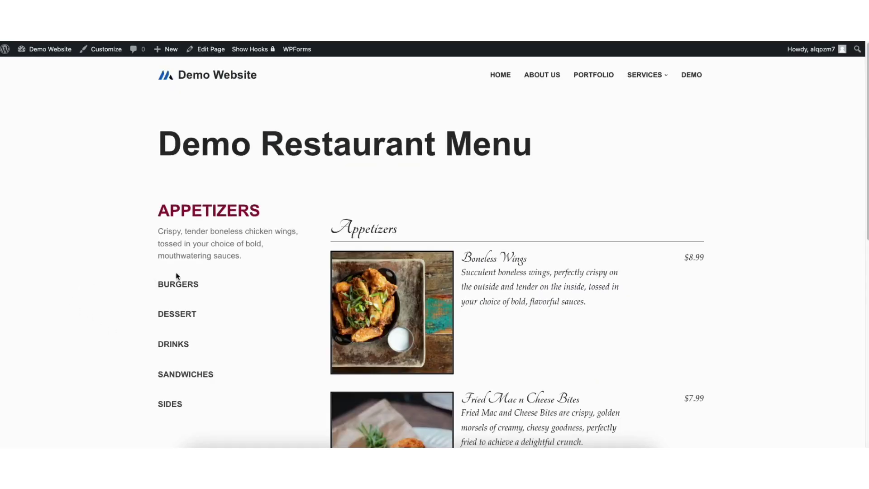
pyautogui.click(179, 283)
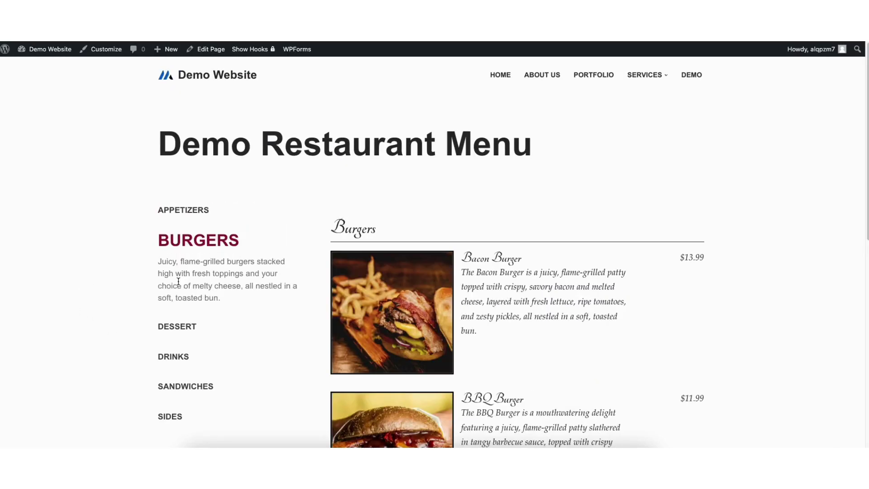
pyautogui.click(175, 327)
pyautogui.click(181, 211)
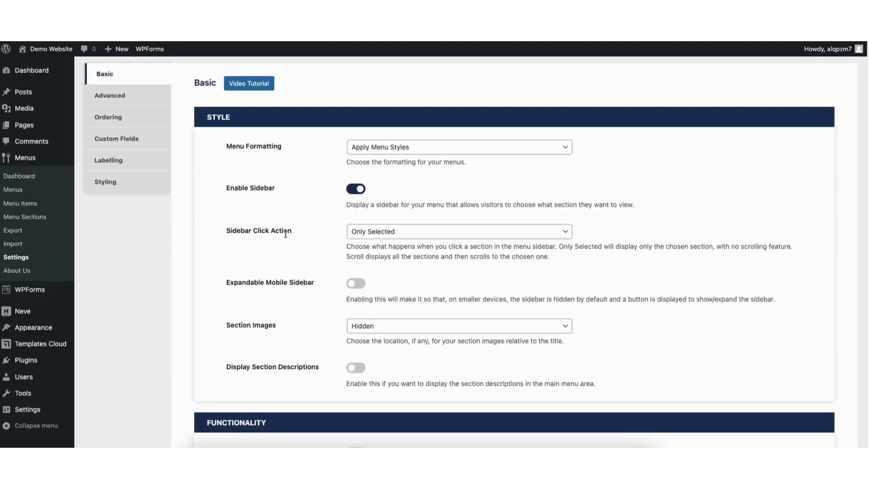
# Make sidebar clicks scroll to the chosen section, testing with Burgers and Drinks.
pyautogui.click(365, 234)
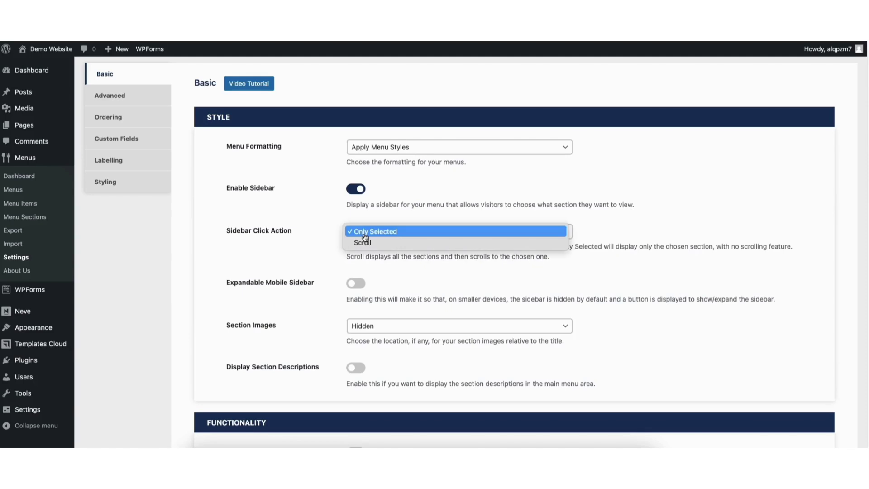
pyautogui.click(366, 243)
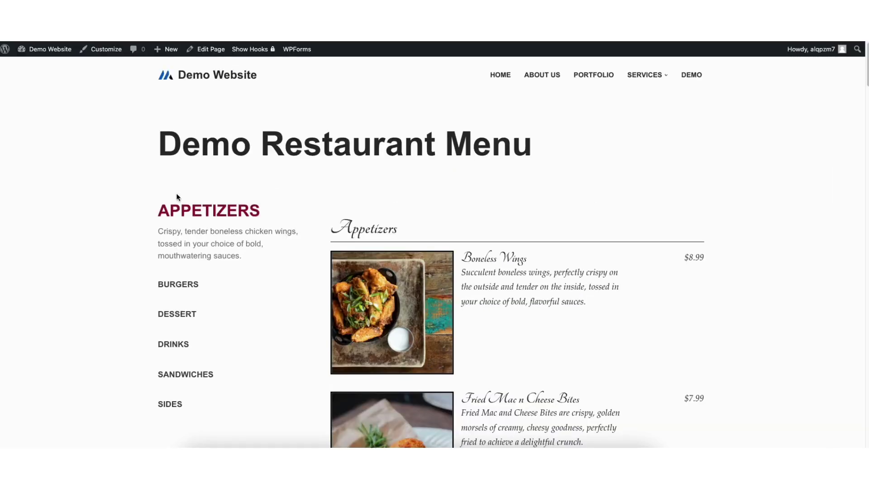
pyautogui.click(177, 284)
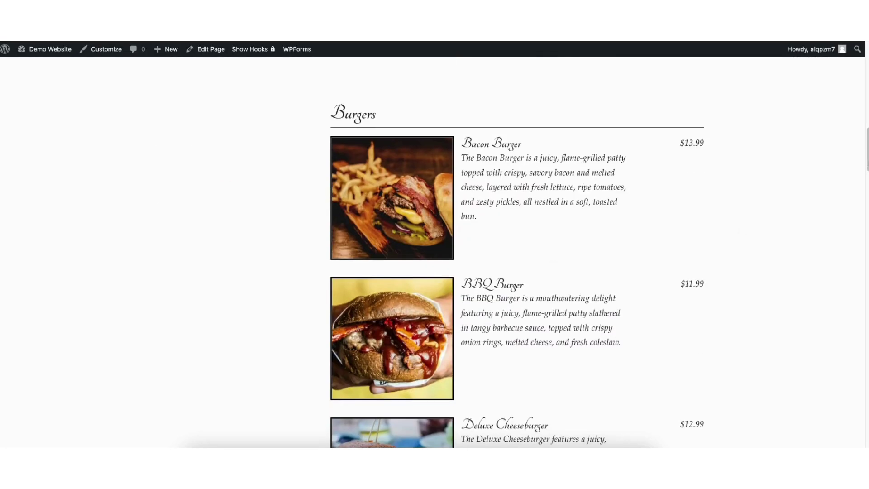
pyautogui.scroll(10, 240, 361)
pyautogui.click(168, 362)
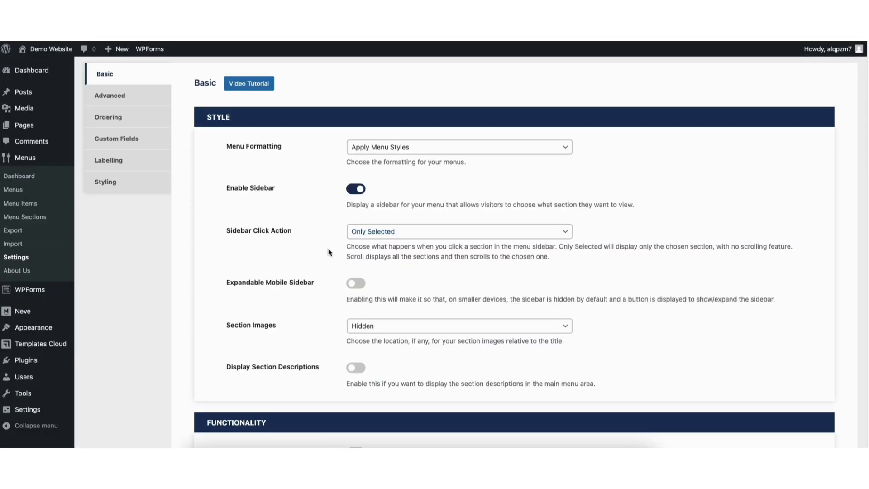
# Keep section images hidden and show section descriptions in the main menu area.
pyautogui.click(372, 326)
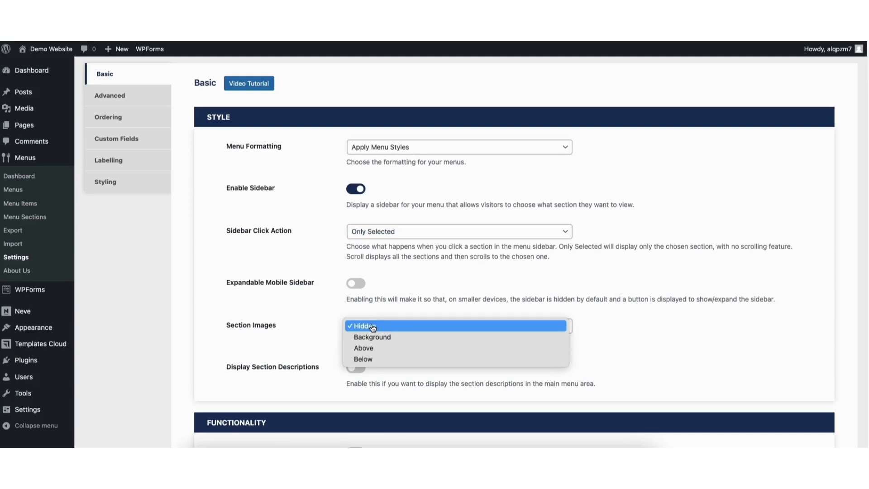
pyautogui.click(373, 326)
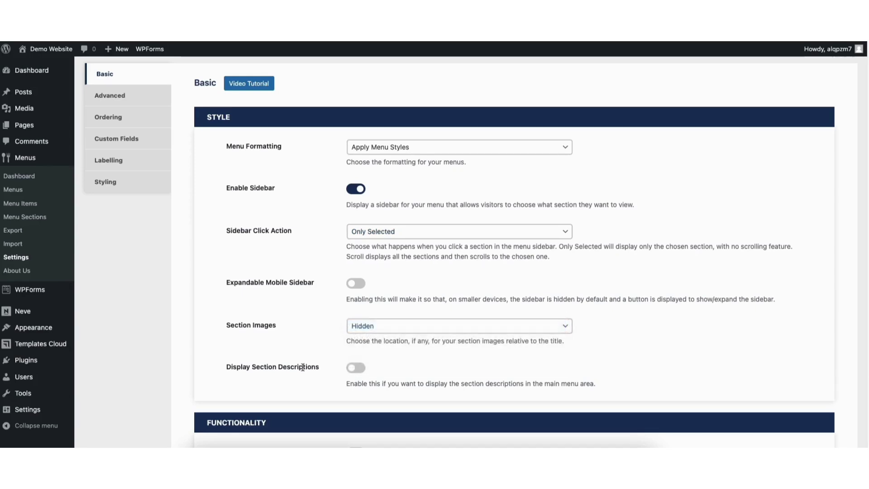
pyautogui.click(358, 371)
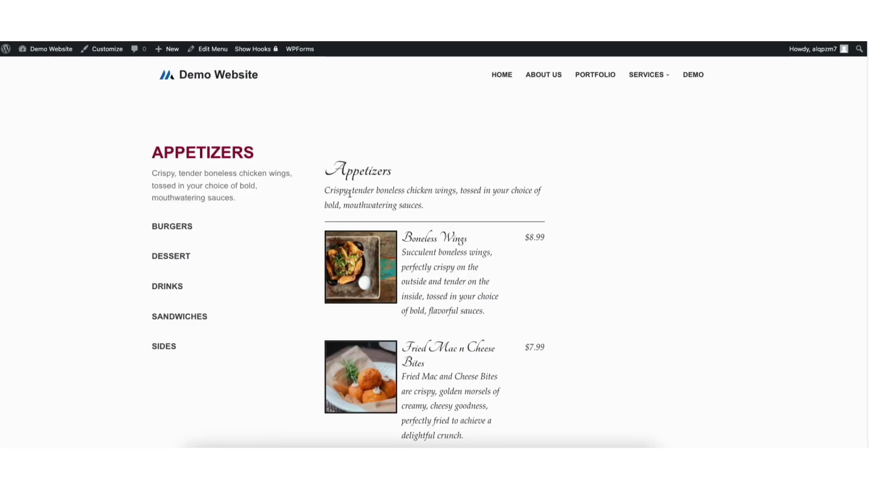
pyautogui.click(186, 226)
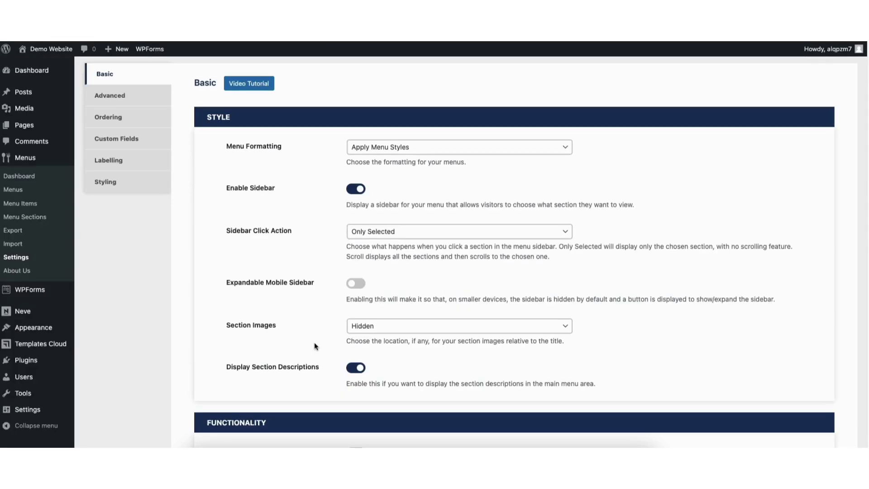
pyautogui.scroll(-7, 854, 163)
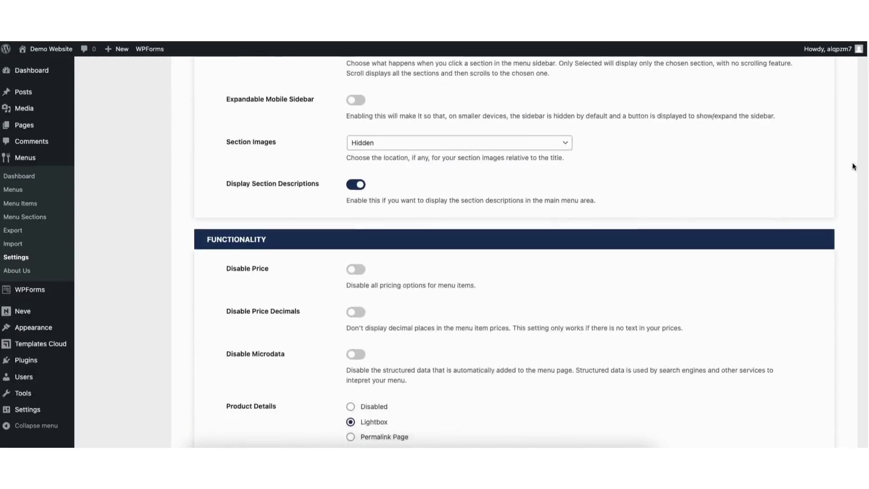
pyautogui.scroll(-1, 839, 204)
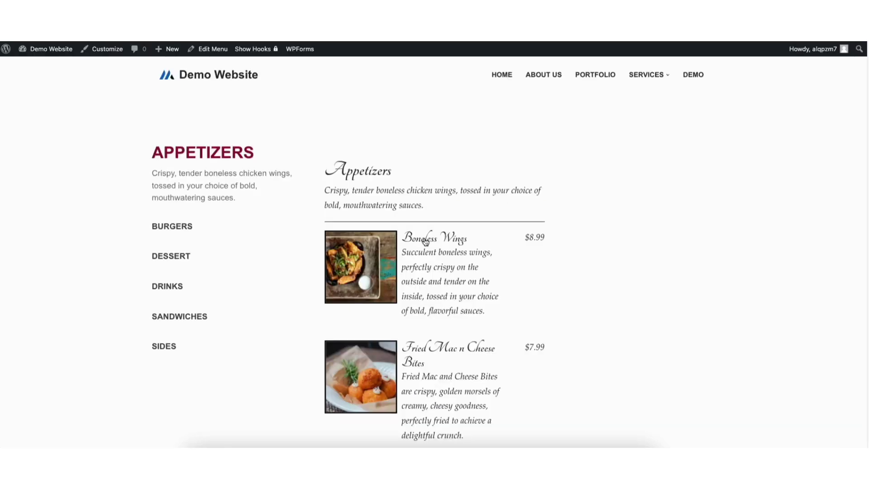
pyautogui.click(424, 239)
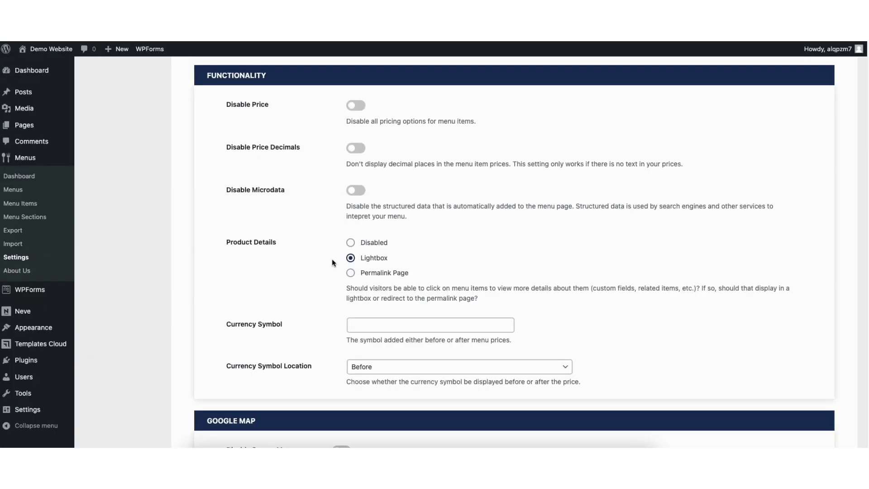
pyautogui.click(350, 242)
# Enter $ as the currency symbol and keep it positioned Before the price.
pyautogui.click(374, 326)
pyautogui.write('$')
pyautogui.click(366, 368)
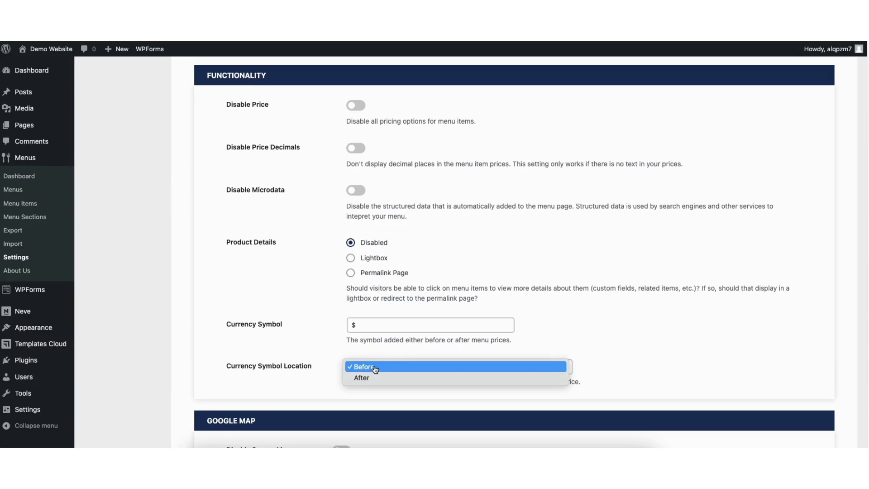
pyautogui.click(375, 370)
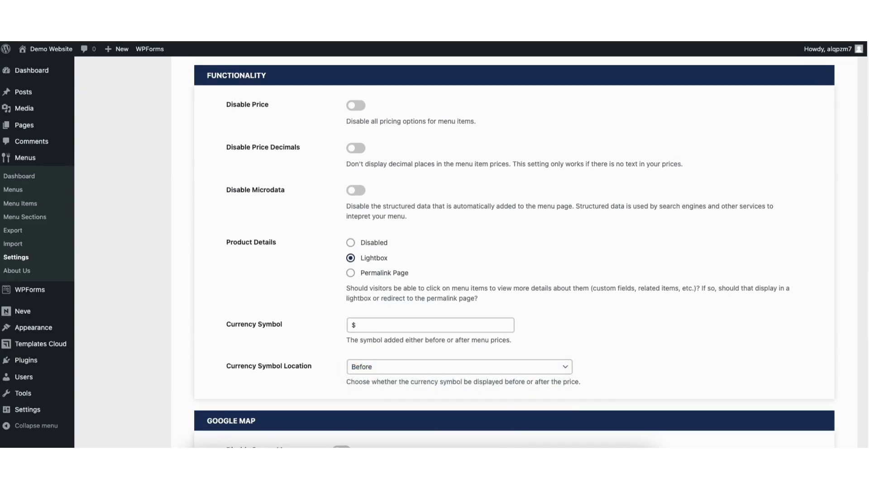
pyautogui.scroll(-6, 829, 316)
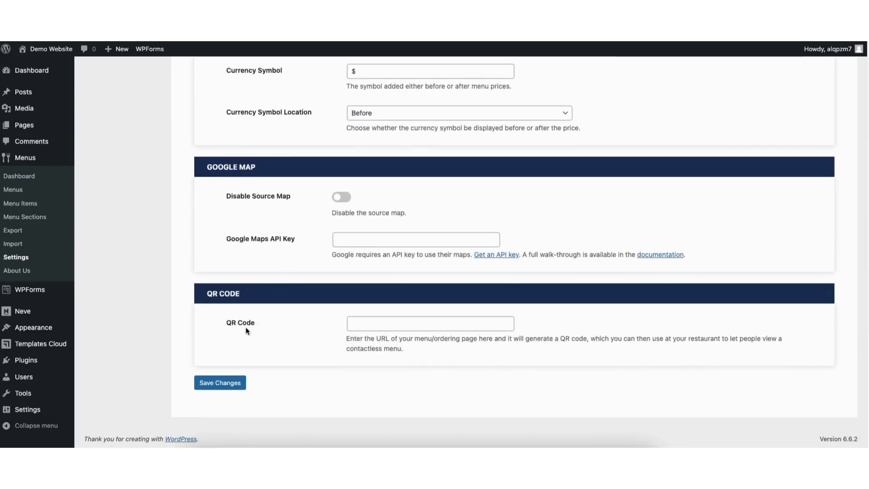
# Paste the menu page URL as the QR code link, save settings, and go to Pages.
pyautogui.click(366, 324)
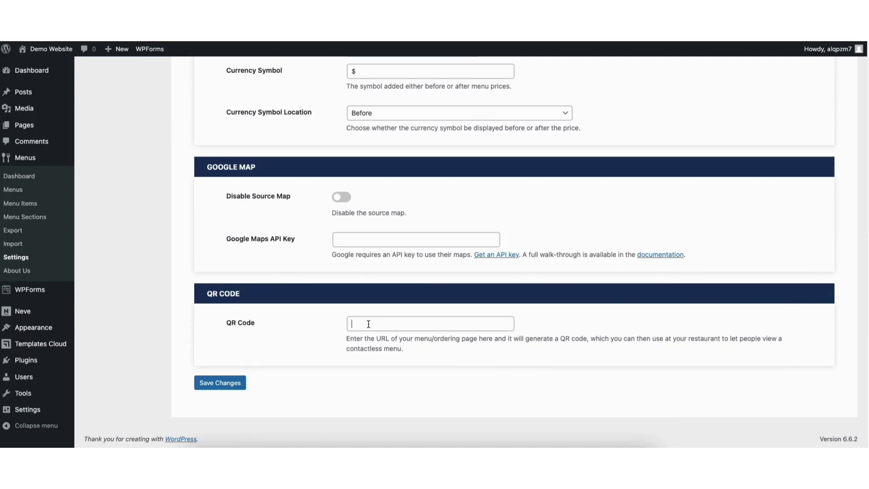
pyautogui.write('https://demowebsite132.com/demo-restaurant-menu/')
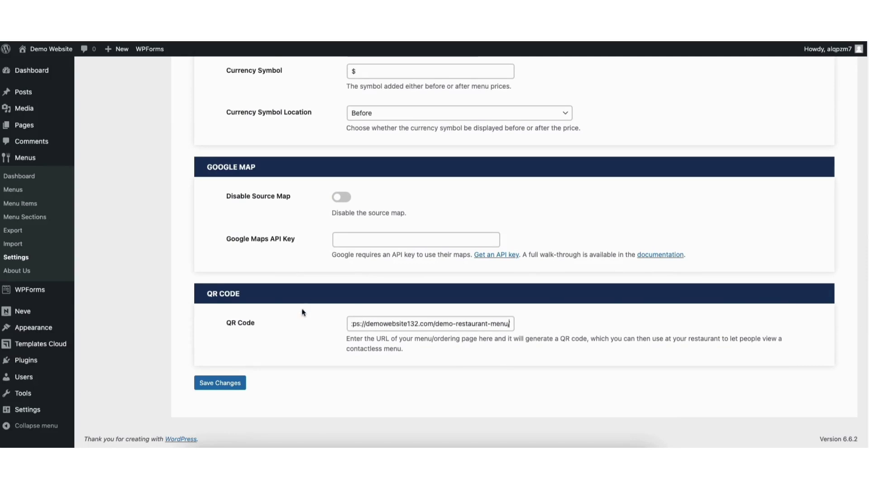
pyautogui.click(318, 328)
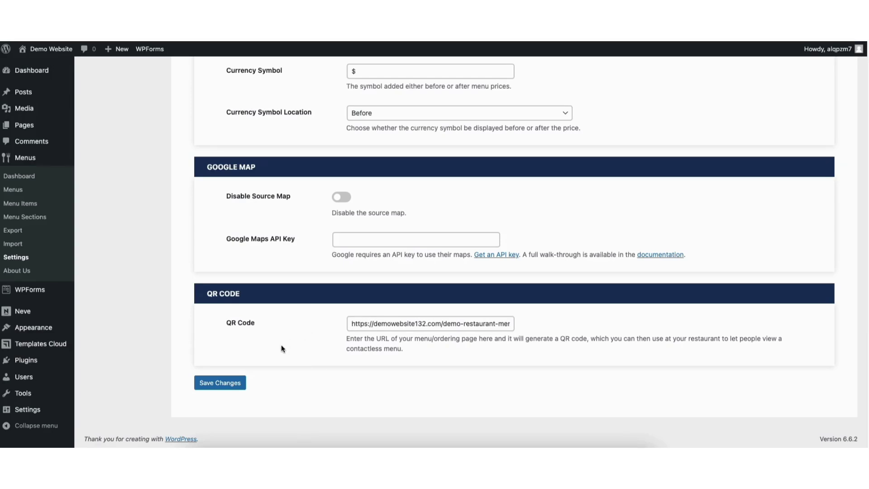
pyautogui.click(231, 384)
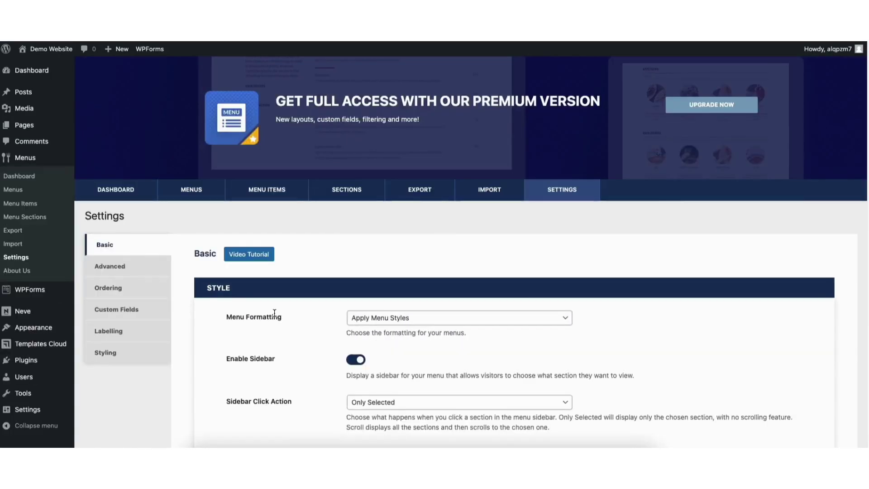
pyautogui.scroll(-20, 858, 175)
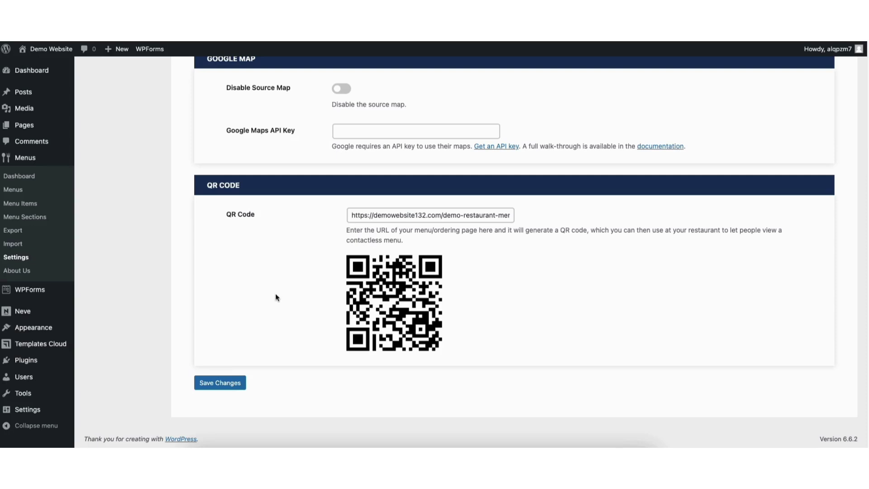
pyautogui.click(26, 129)
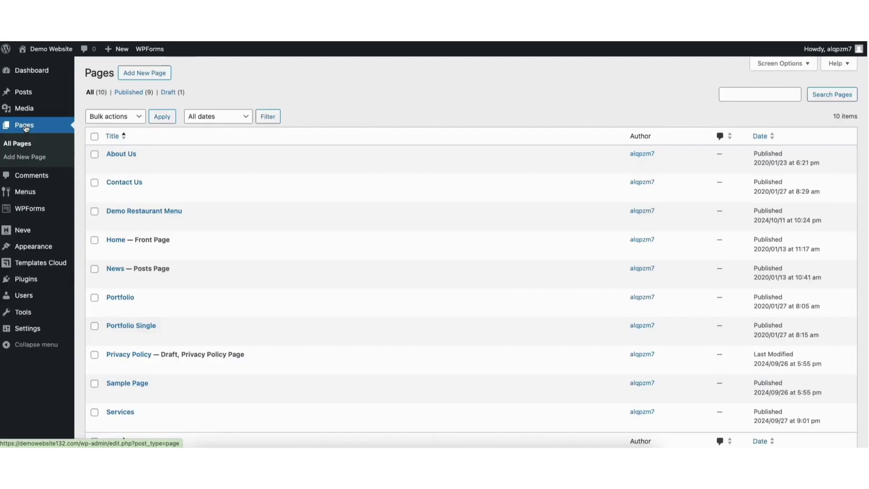
# Insert a restaurant Menu block after Sample Page's last paragraph.
pyautogui.moveTo(117, 382)
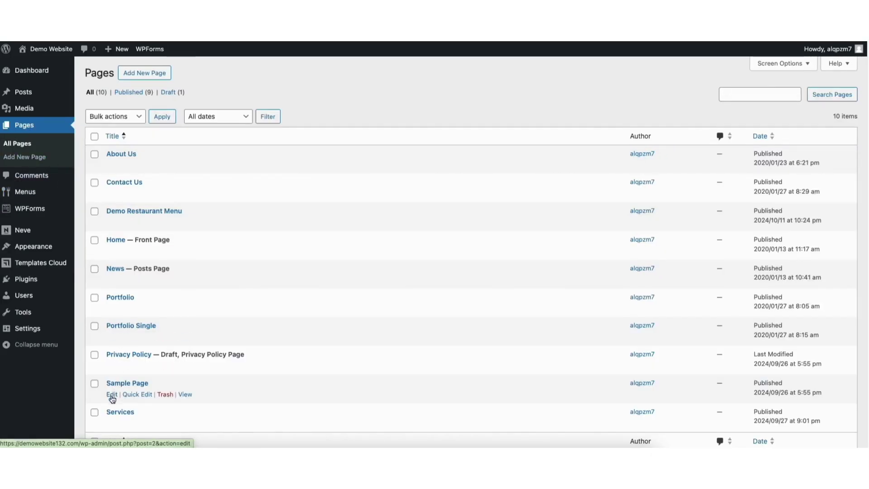
pyautogui.click(112, 395)
pyautogui.scroll(-3, 294, 253)
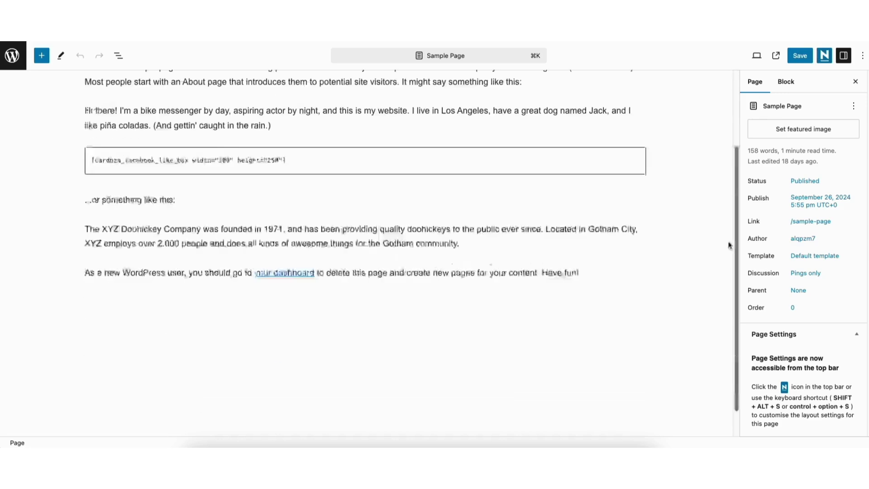
pyautogui.click(237, 278)
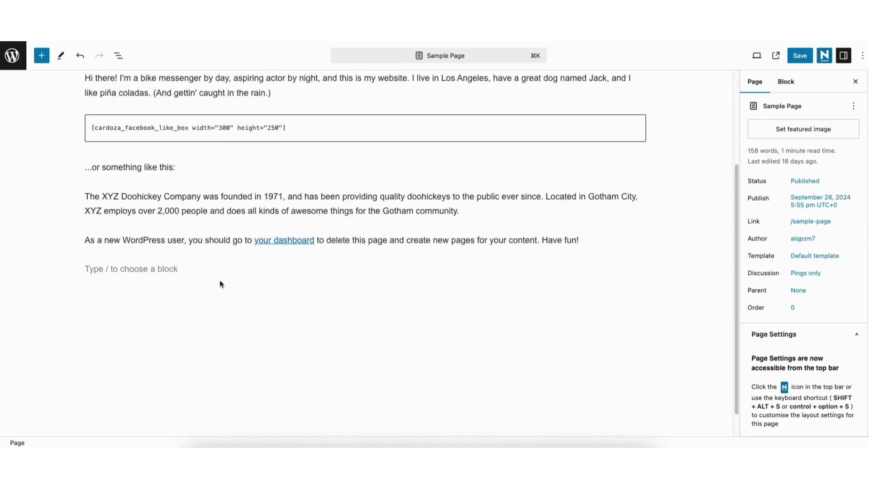
pyautogui.click(539, 272)
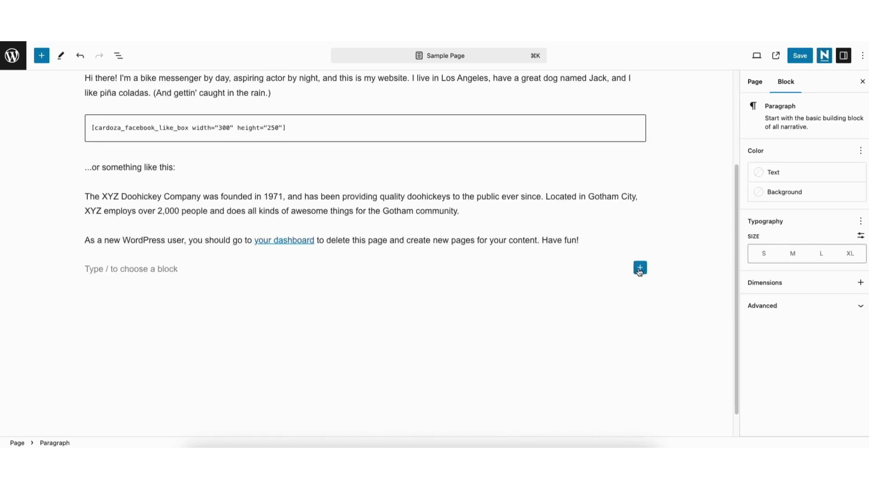
pyautogui.click(640, 268)
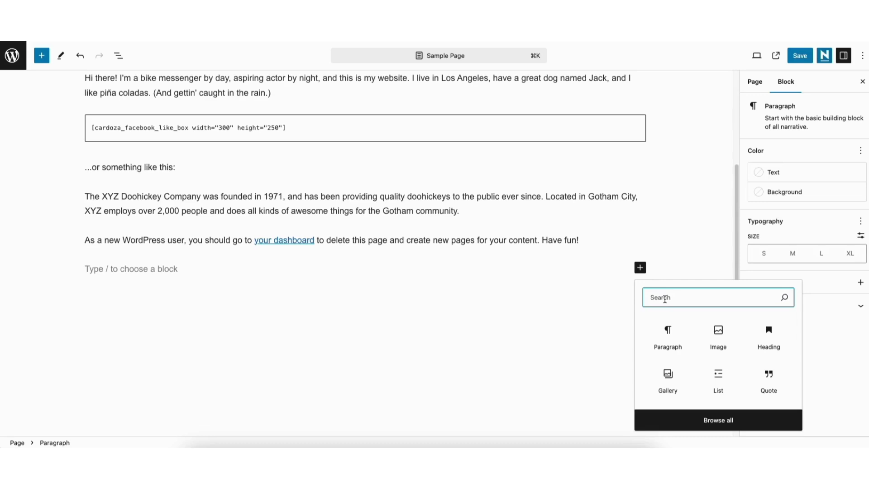
pyautogui.write('menu')
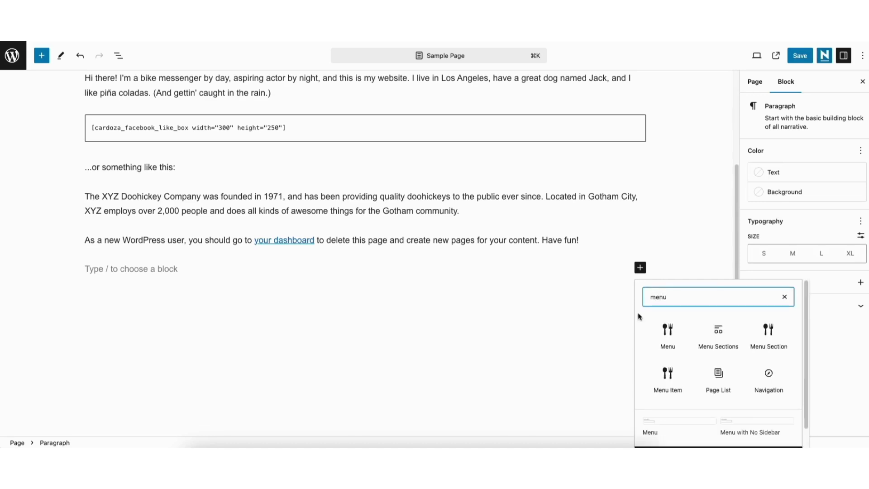
pyautogui.click(664, 339)
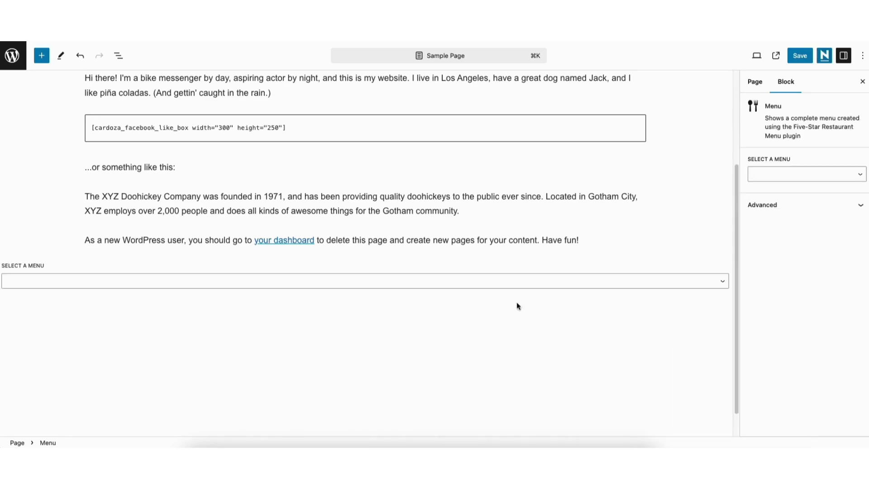
# Choose Restaurant Menu Demo in the block, save Sample Page, and check it live.
pyautogui.click(201, 281)
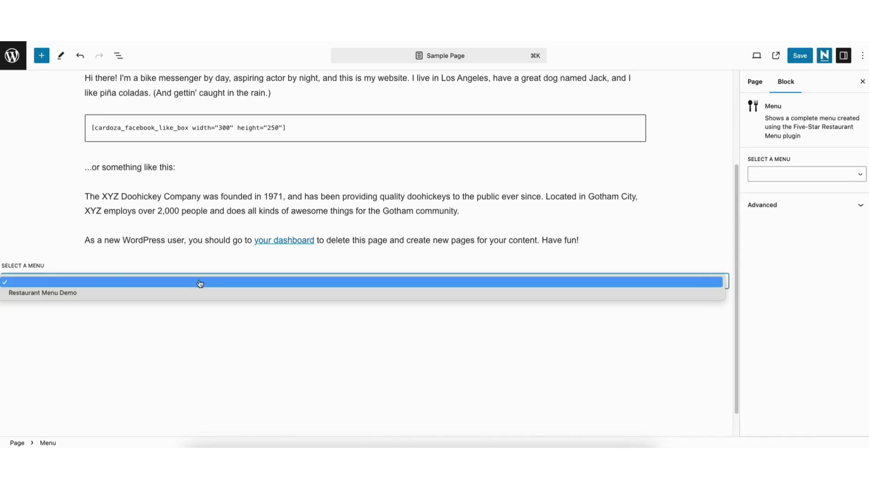
pyautogui.click(126, 293)
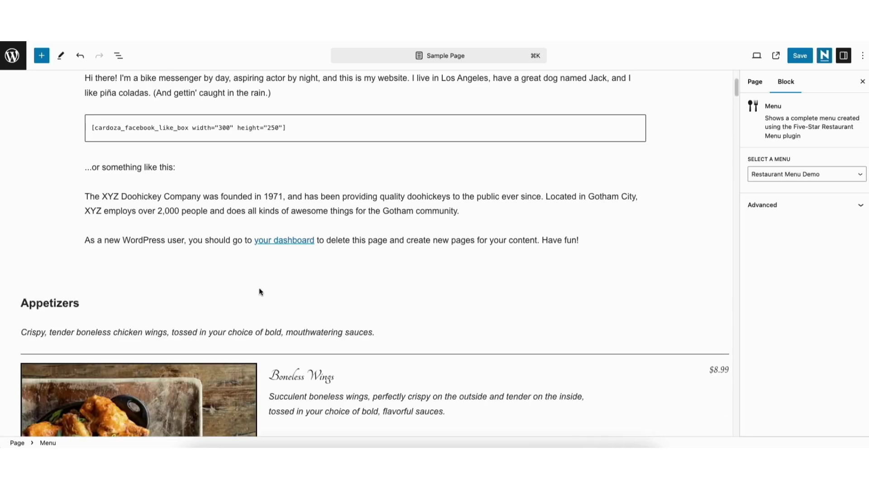
pyautogui.click(799, 55)
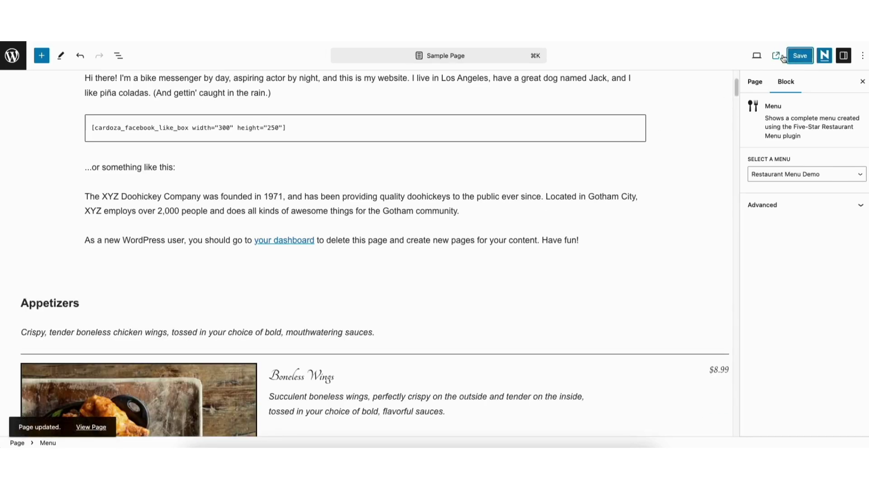
pyautogui.click(777, 56)
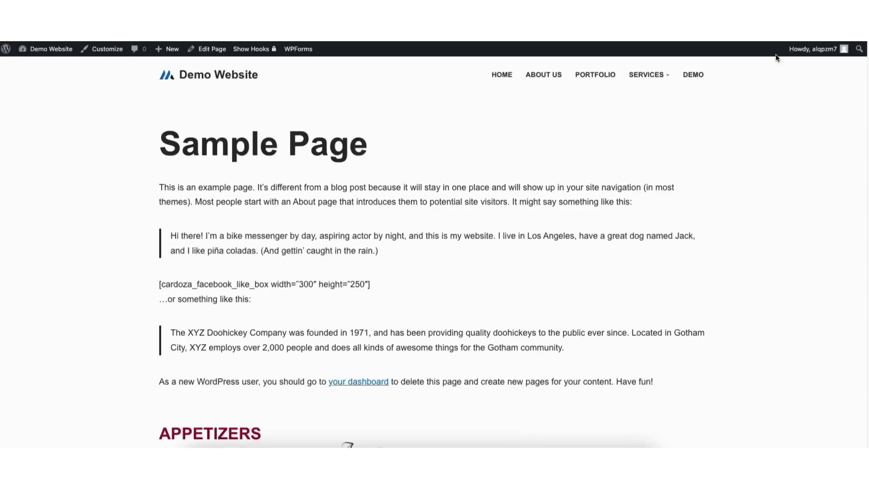
pyautogui.scroll(-7, 848, 110)
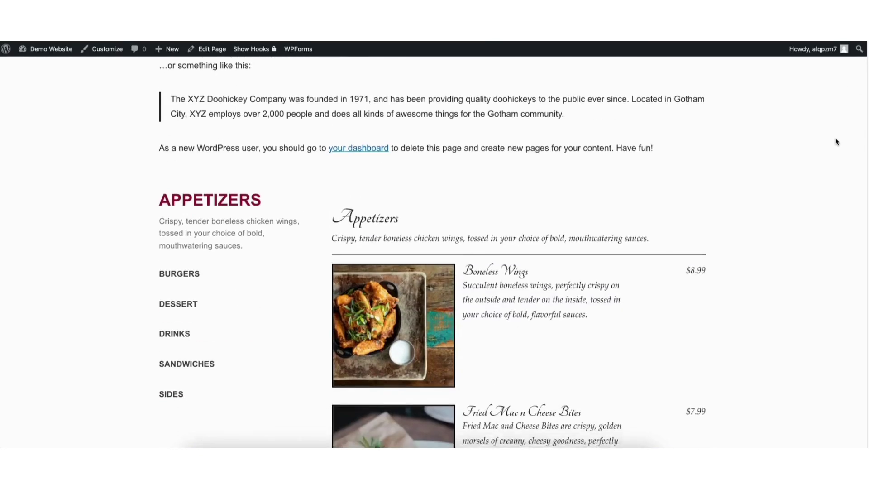
pyautogui.scroll(-8, 829, 172)
pyautogui.scroll(3, 805, 271)
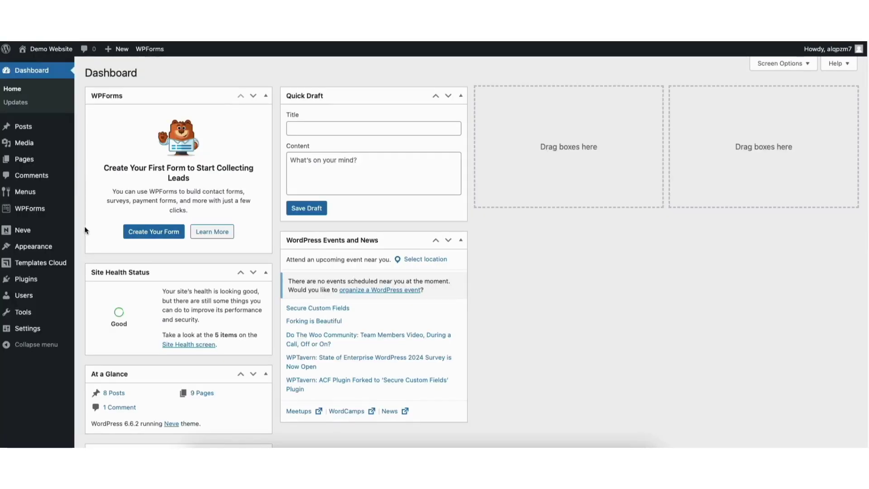
# Copy the [fdm-menu id='1019'] shortcode from the plugin's Menus list.
pyautogui.moveTo(23, 195)
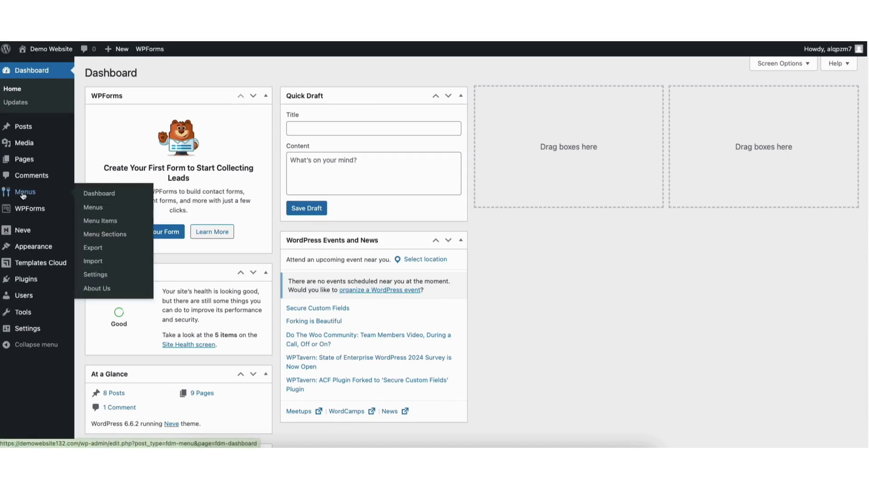
pyautogui.click(96, 211)
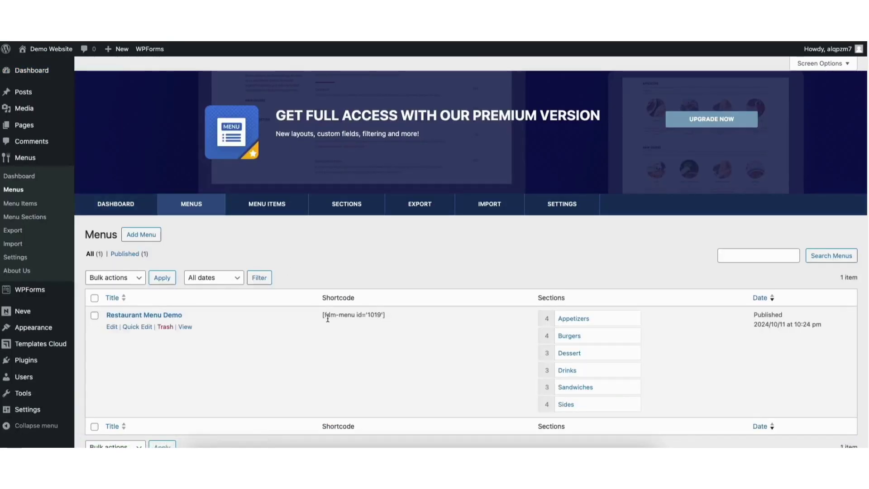
pyautogui.moveTo(322, 314); pyautogui.dragTo(351, 318)
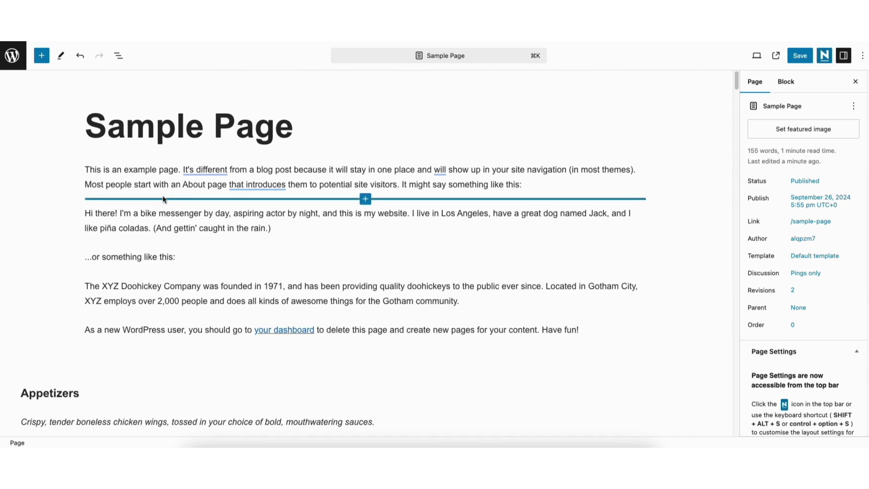
# Paste the shortcode into a Shortcode block after the first paragraph, save, and view.
pyautogui.click(365, 199)
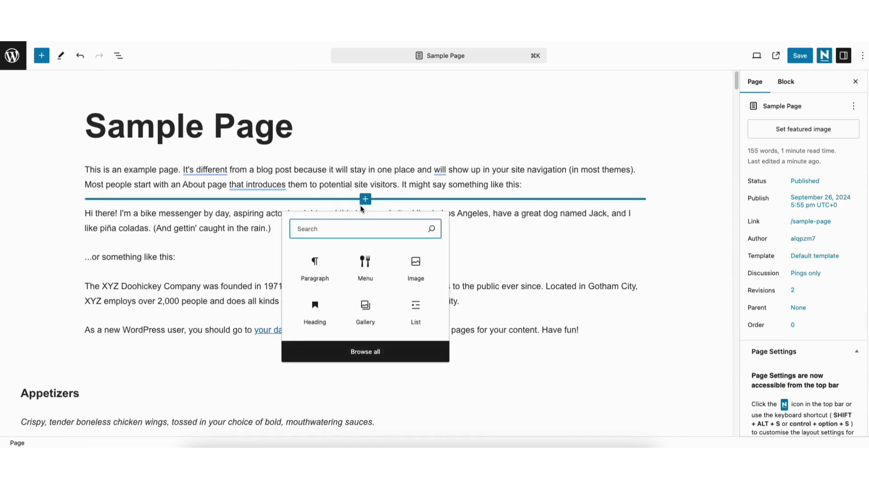
pyautogui.write('shortcode')
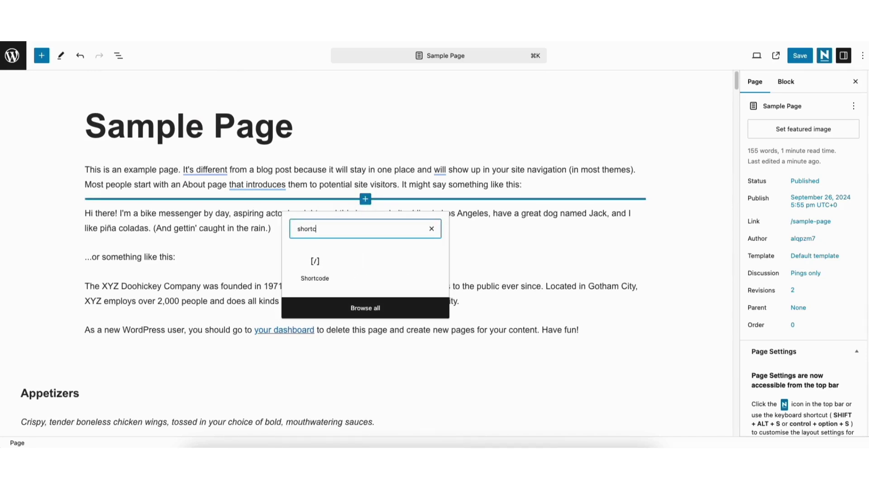
pyautogui.click(315, 270)
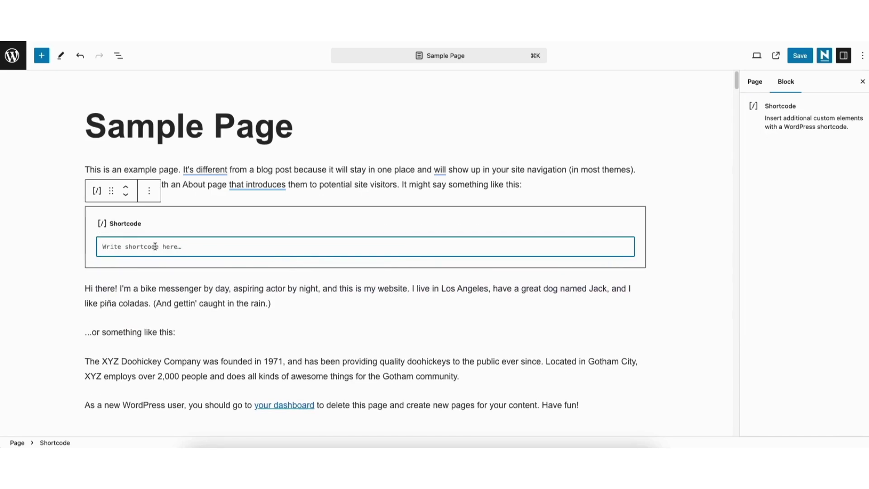
pyautogui.write("[fdm-menu id='1019']")
pyautogui.click(800, 56)
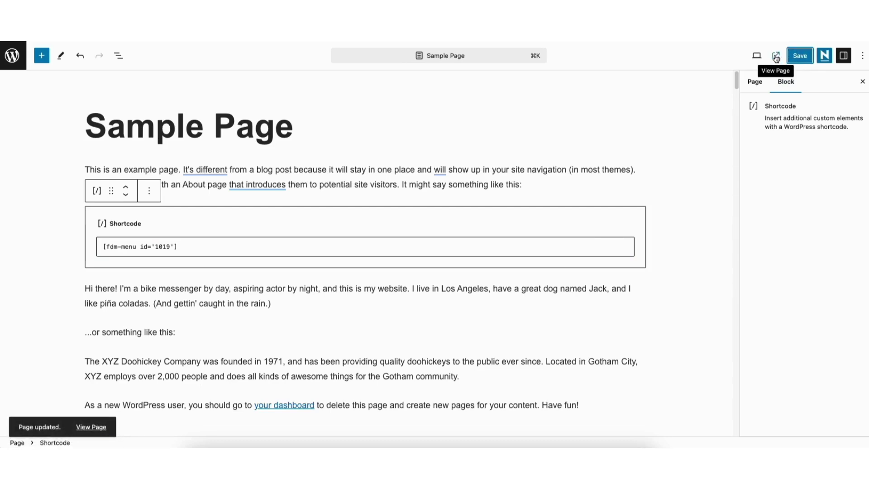
pyautogui.click(776, 56)
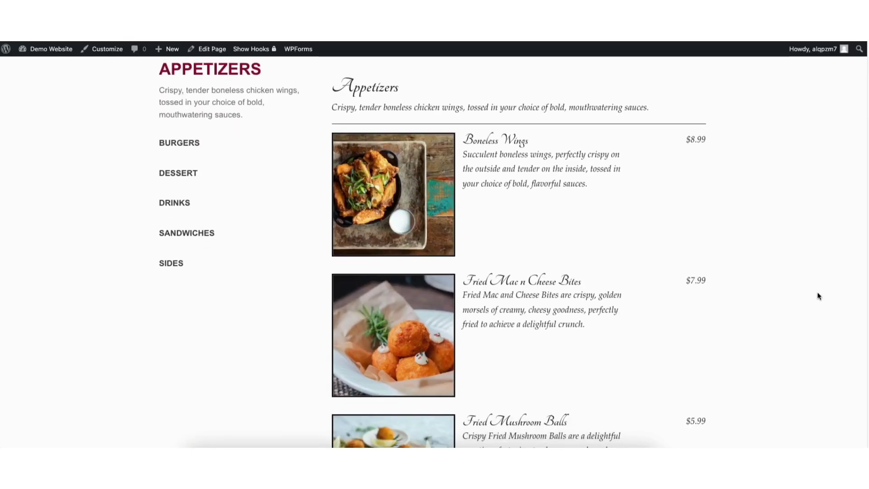